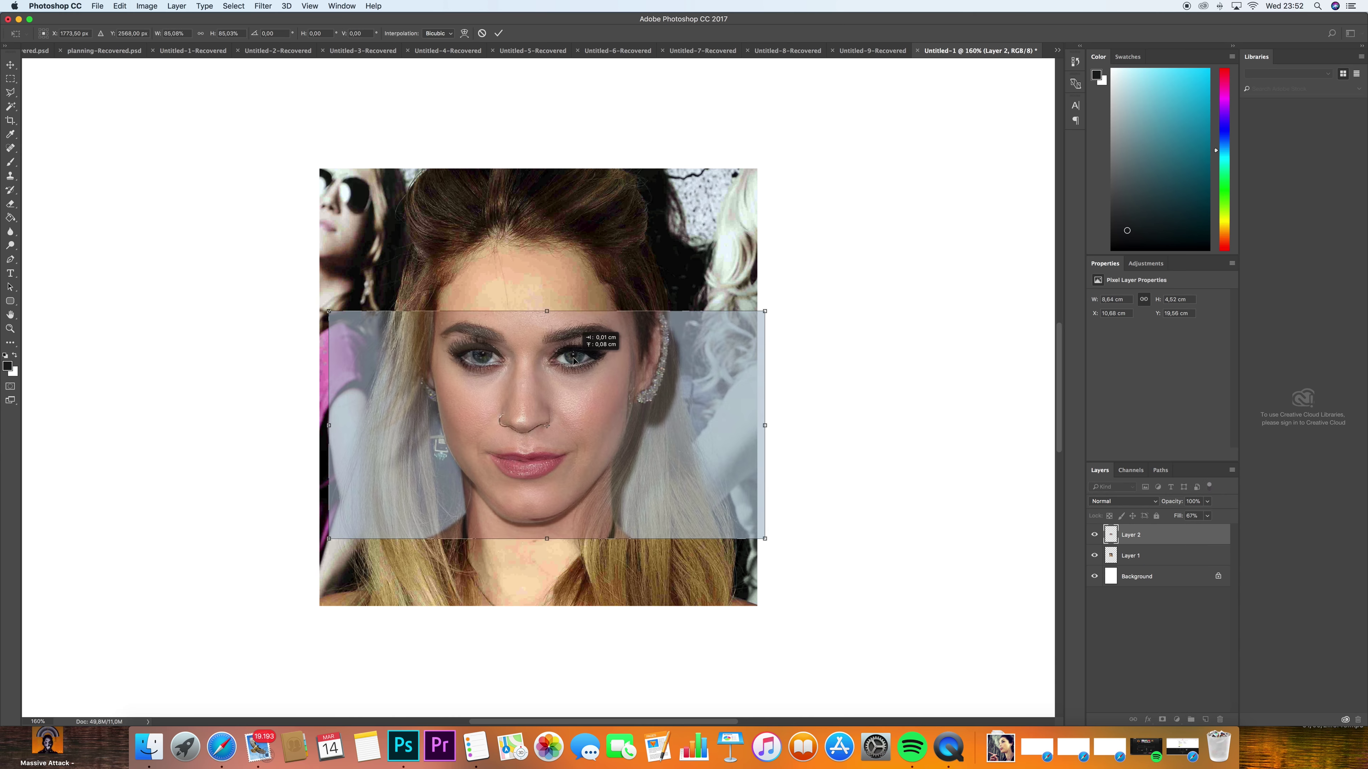
Align the face strip on Layer 2 with the portrait beneath it and adjust the layer's fill
drag(574, 360, 575, 358)
drag(1207, 515, 1219, 533)
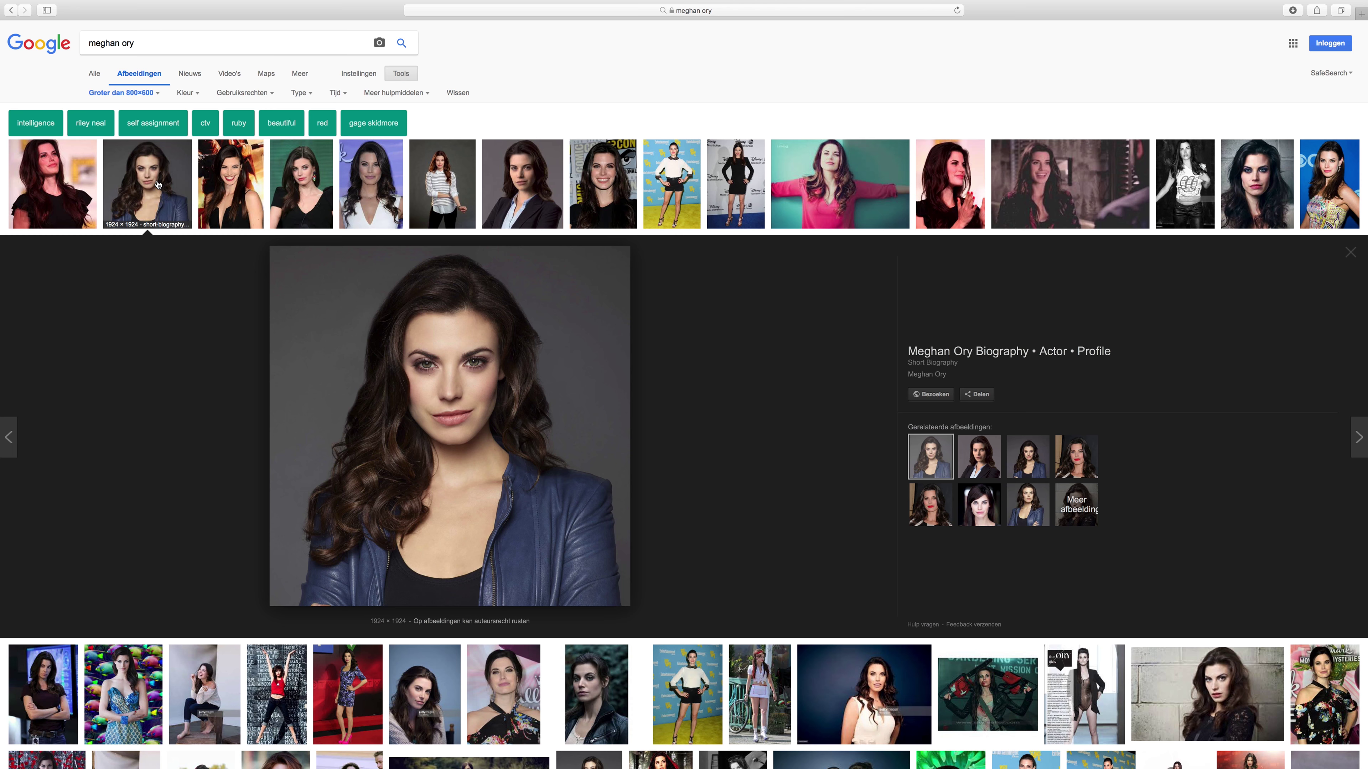
Find a front-facing Meghan Ory portrait in the image results and scale it over the face collage as Layer 3
scroll(211, 194, down, 10)
click(262, 202)
scroll(262, 202, up, 10)
click(142, 190)
click(861, 322)
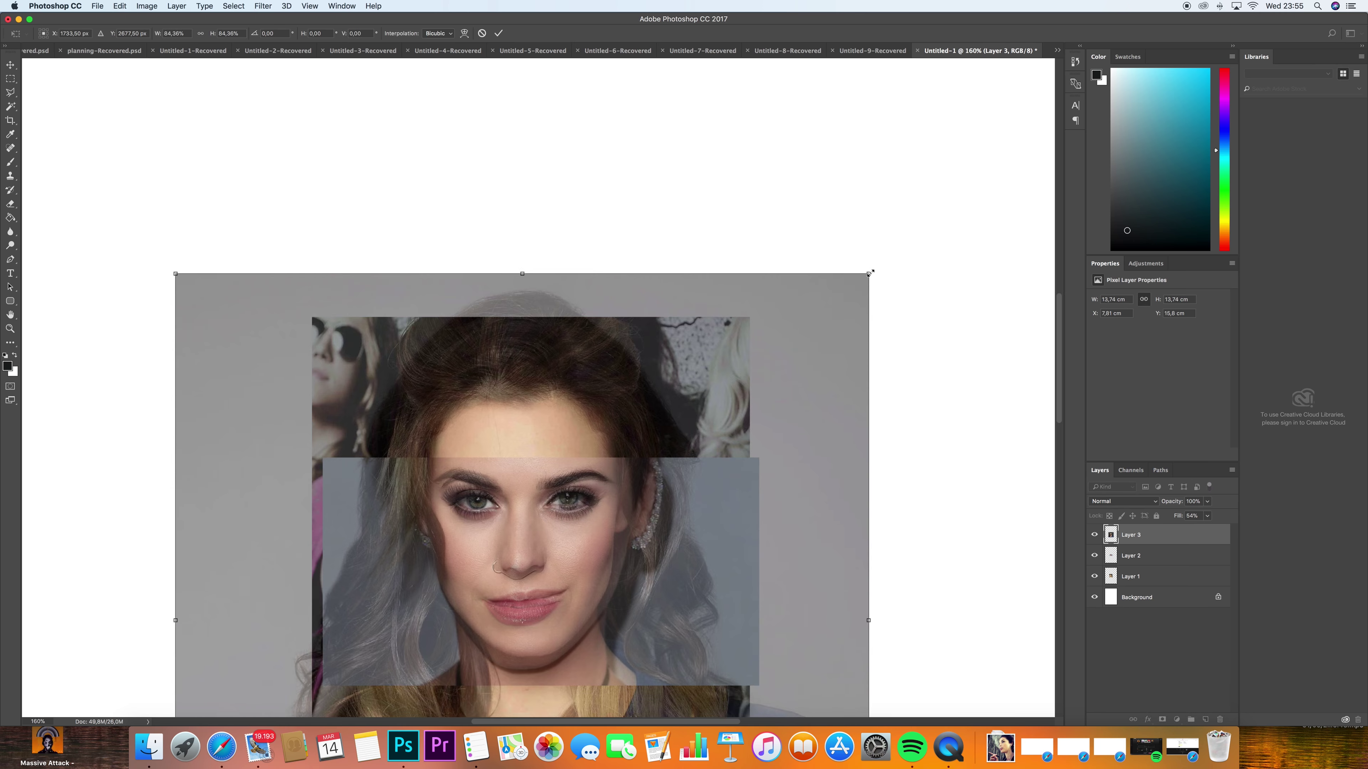
drag(869, 273, 862, 395)
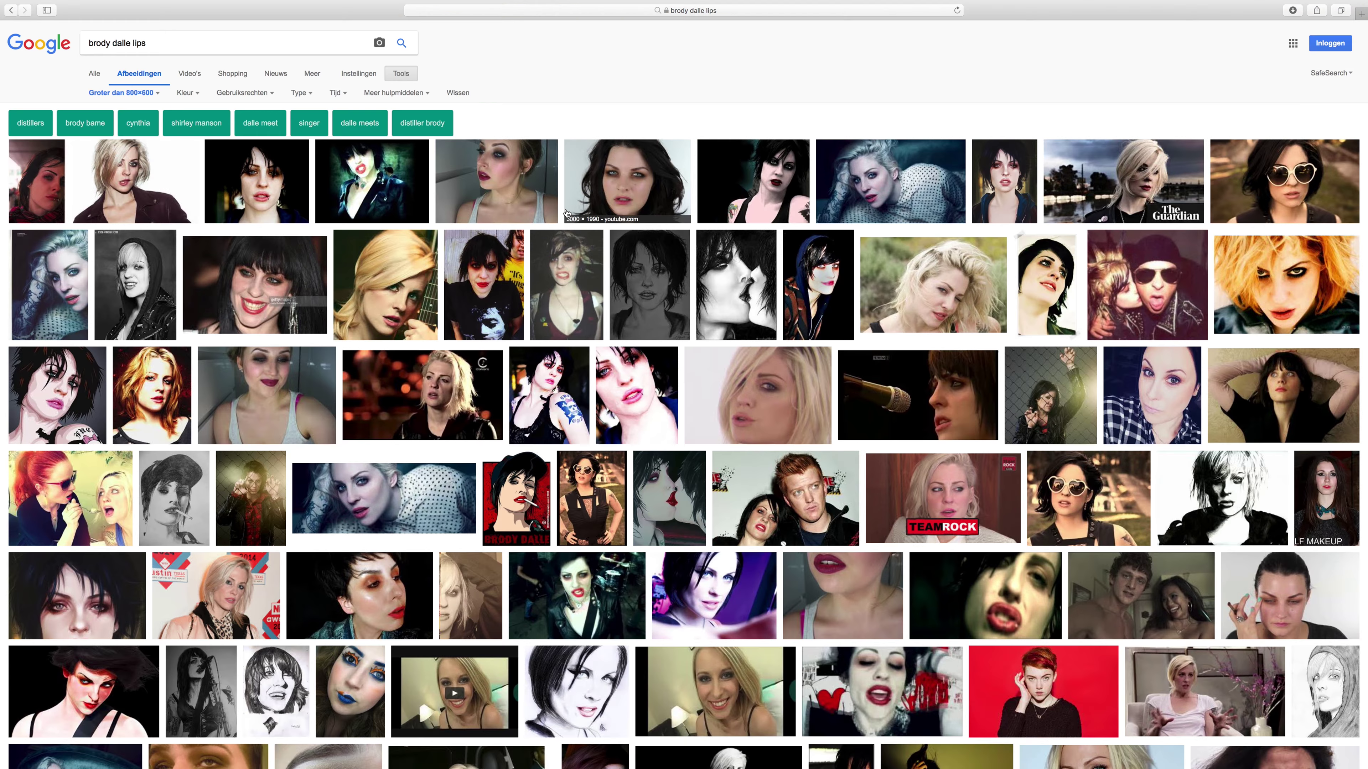
Find a teal-haired portrait by searching images for "kylie jenner blue eyes", and nudge Layer 4 into alignment over the face
drag(146, 43, 113, 43)
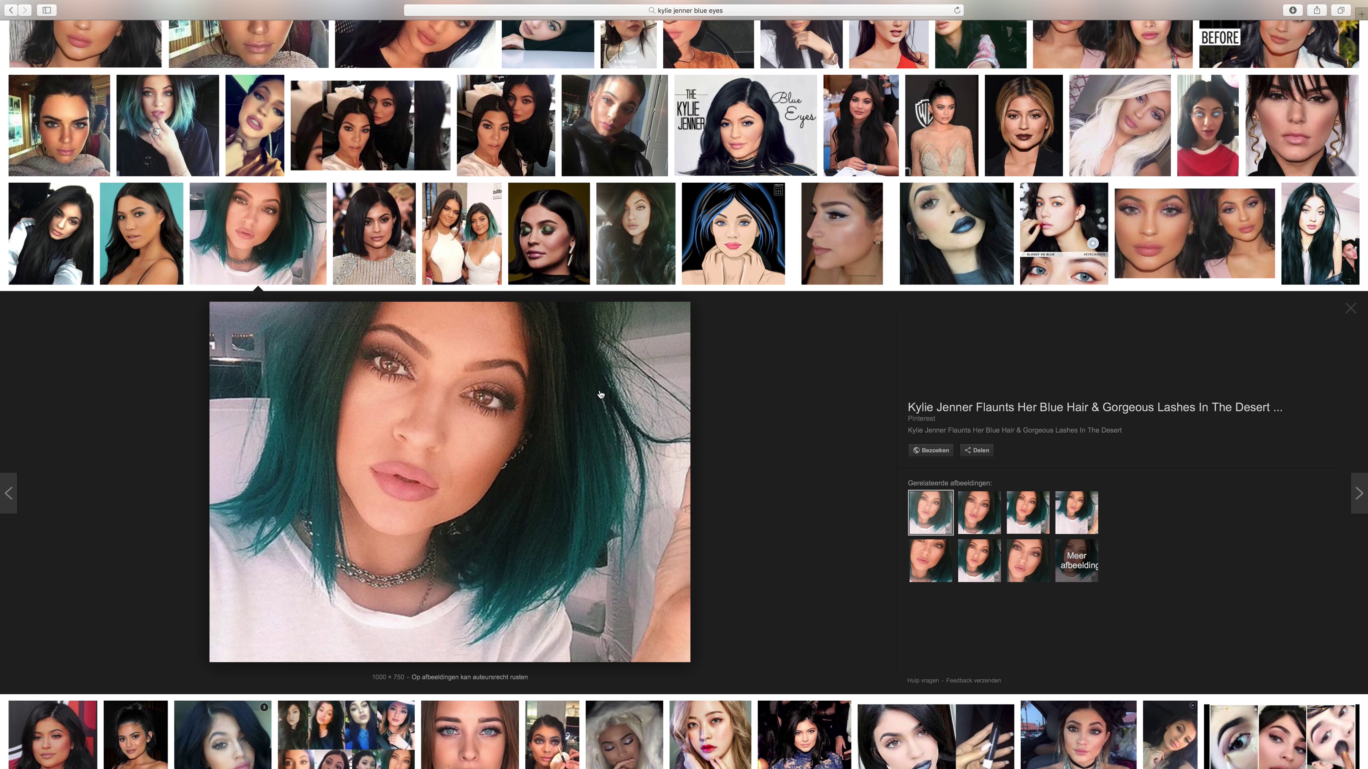
right_click(497, 510)
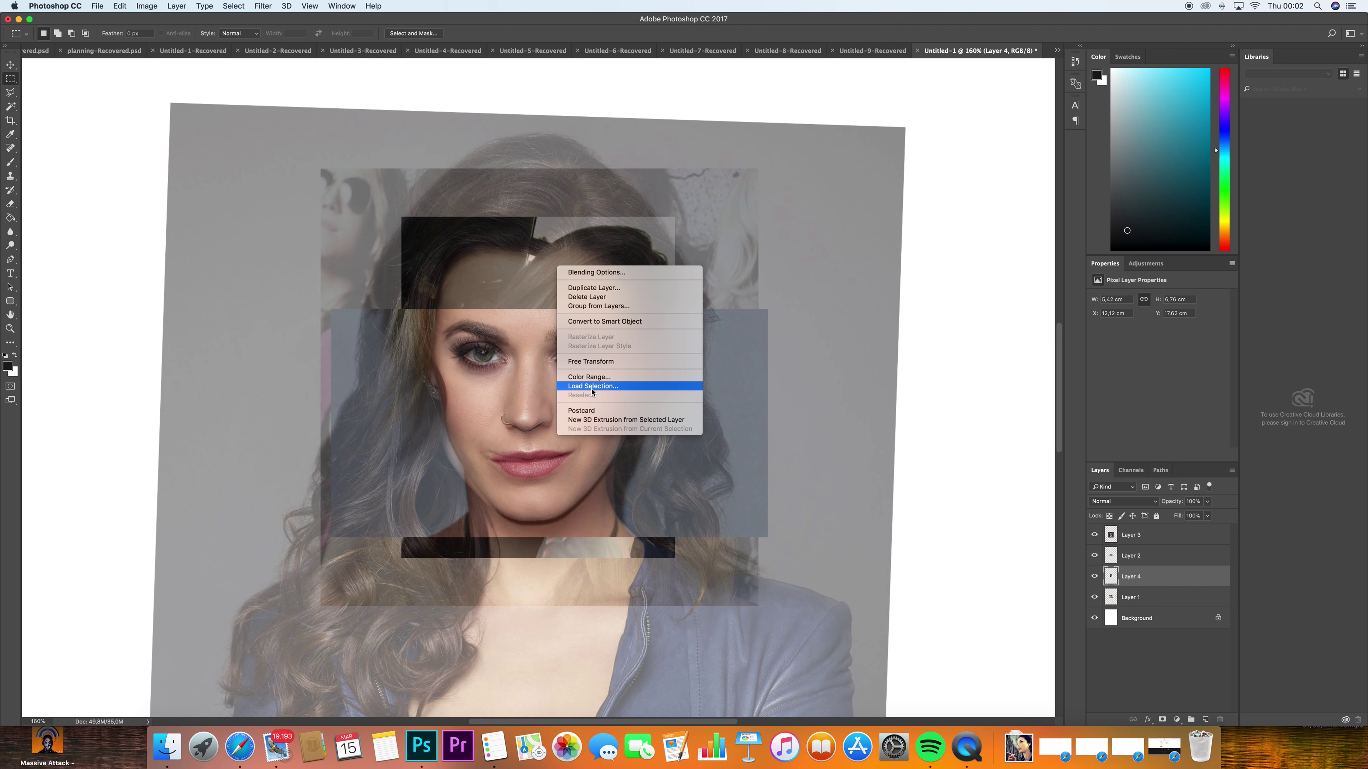
drag(540, 354, 552, 355)
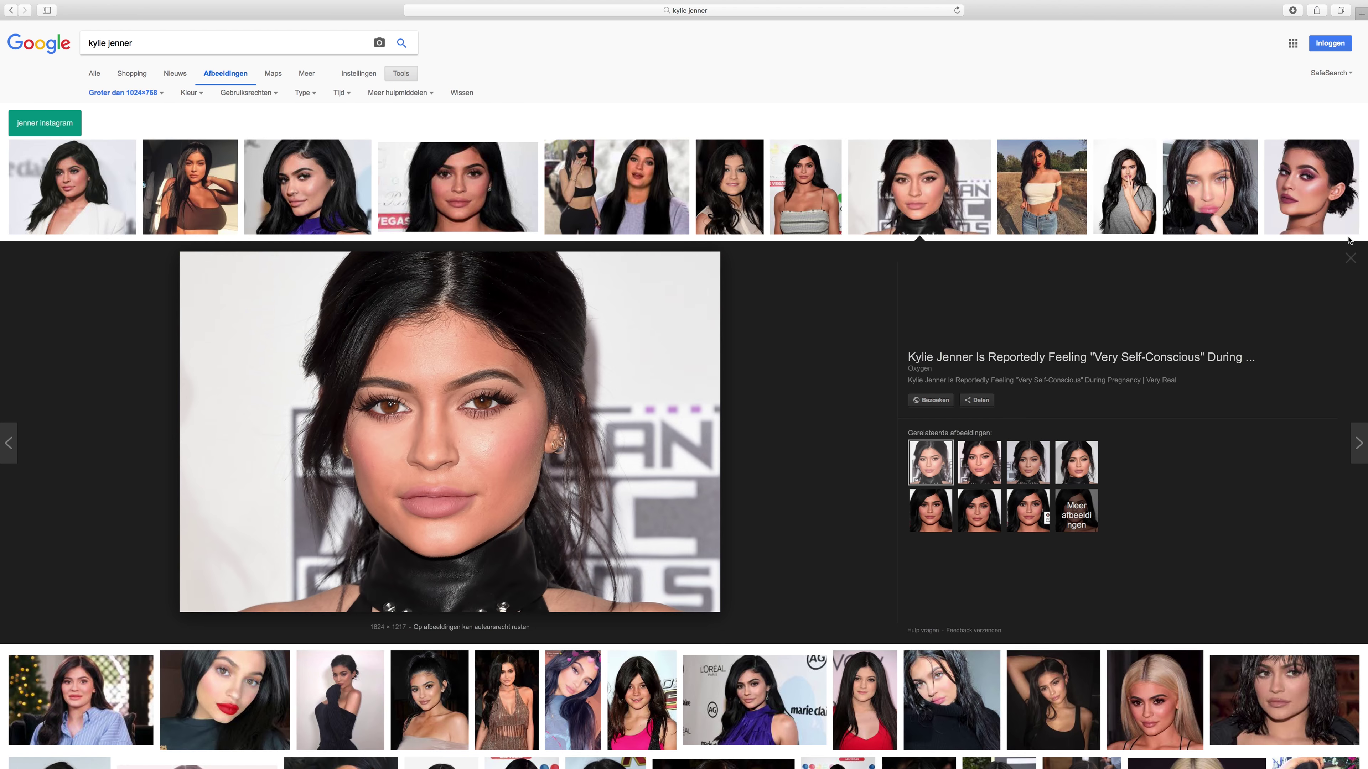
Browse the Kylie Jenner and Brody Dalle image results for usable face portraits
scroll(1349, 240, down, 15)
scroll(1349, 334, down, 10)
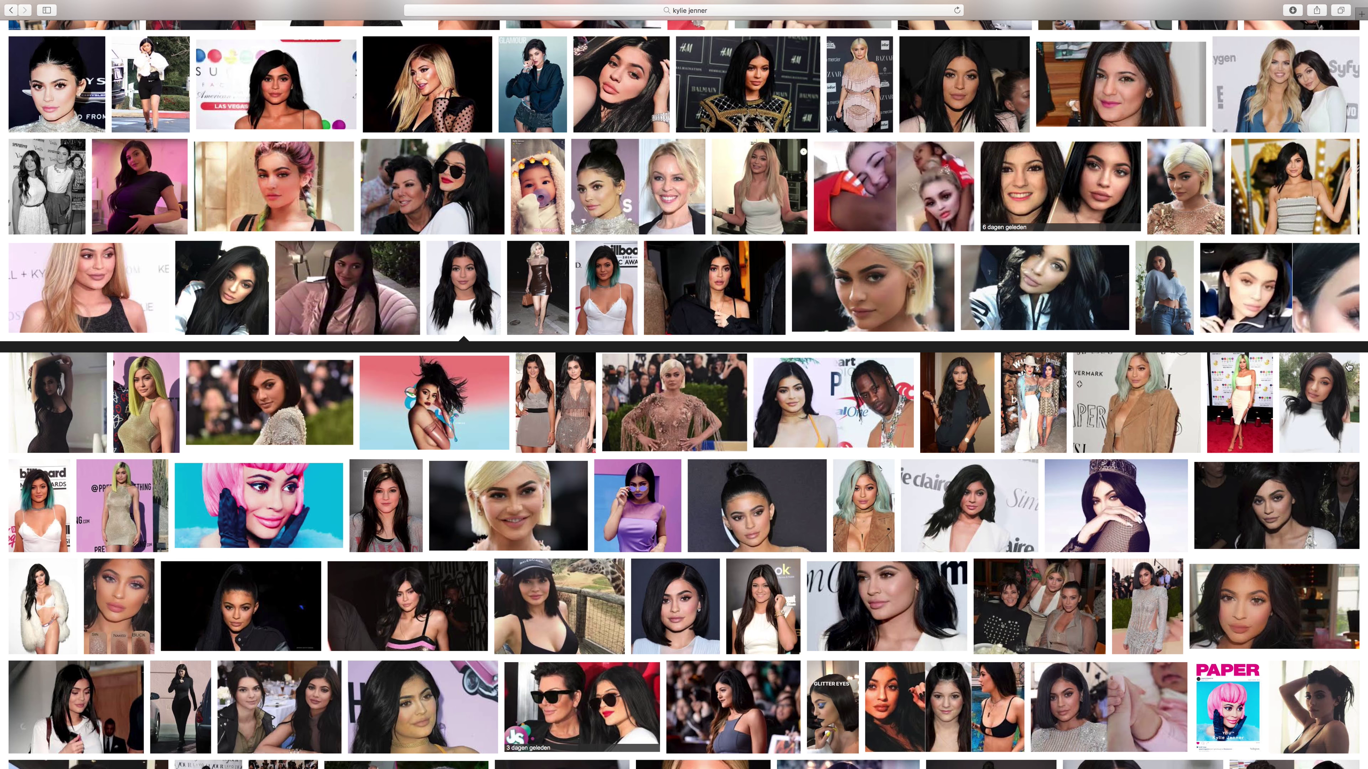
scroll(1349, 367, up, 20)
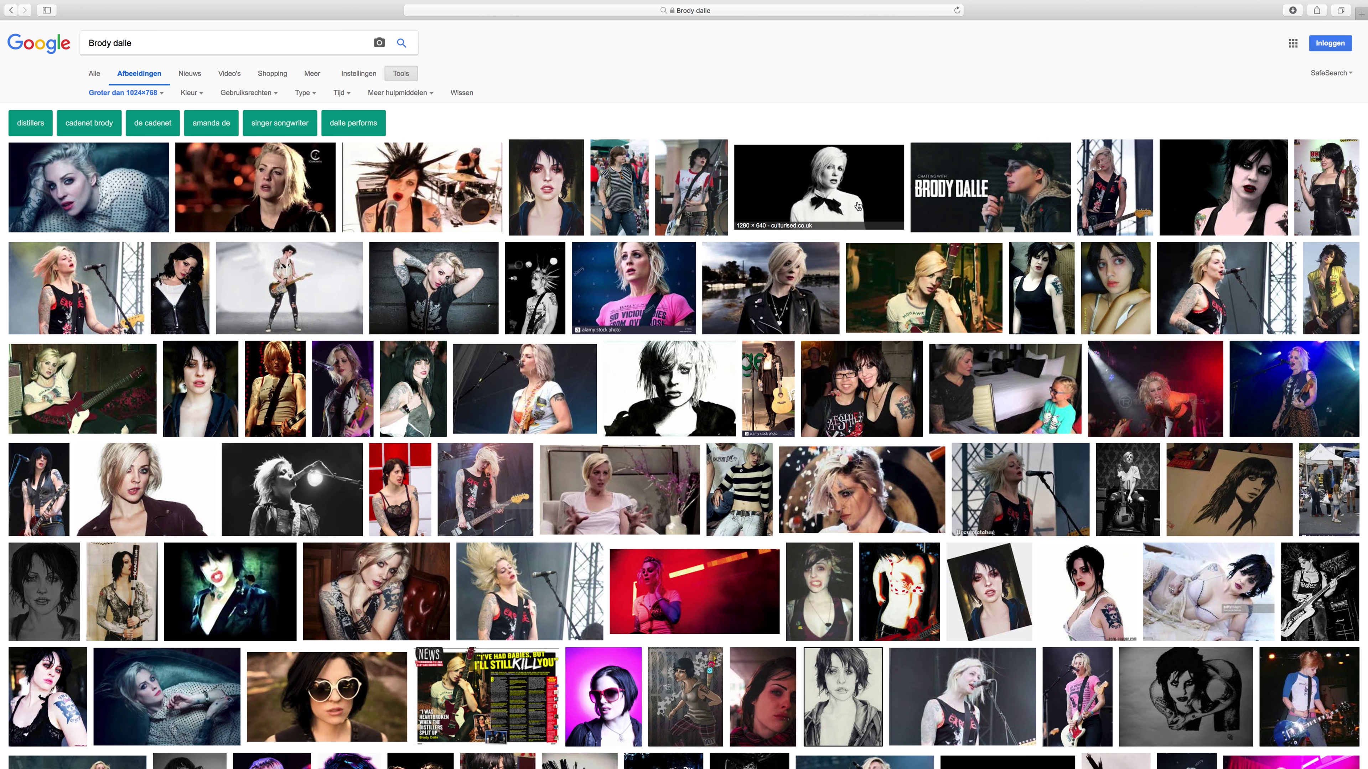
scroll(1349, 310, down, 5)
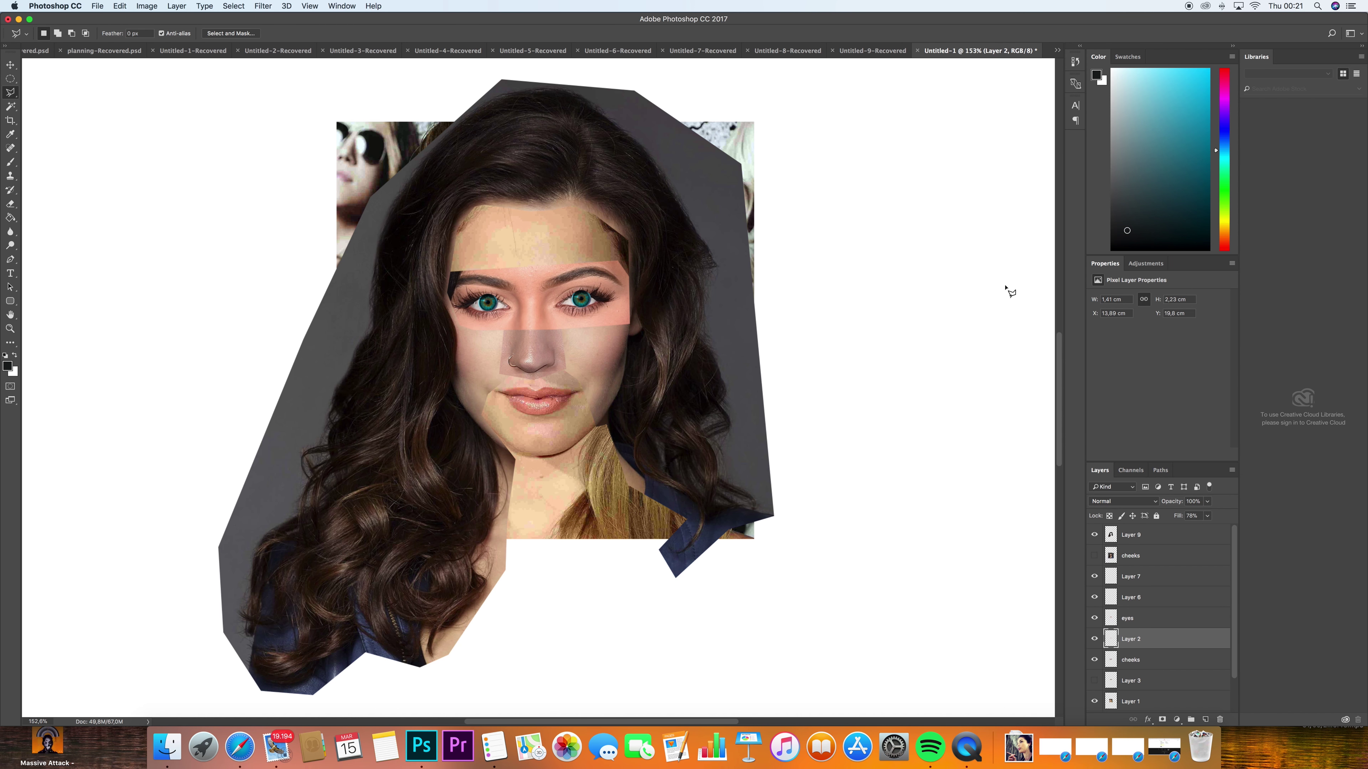
Switch to Safari, browse Ranker's list of famous lips, and search for chloe bridges images in a new tab
key(super+Tab)
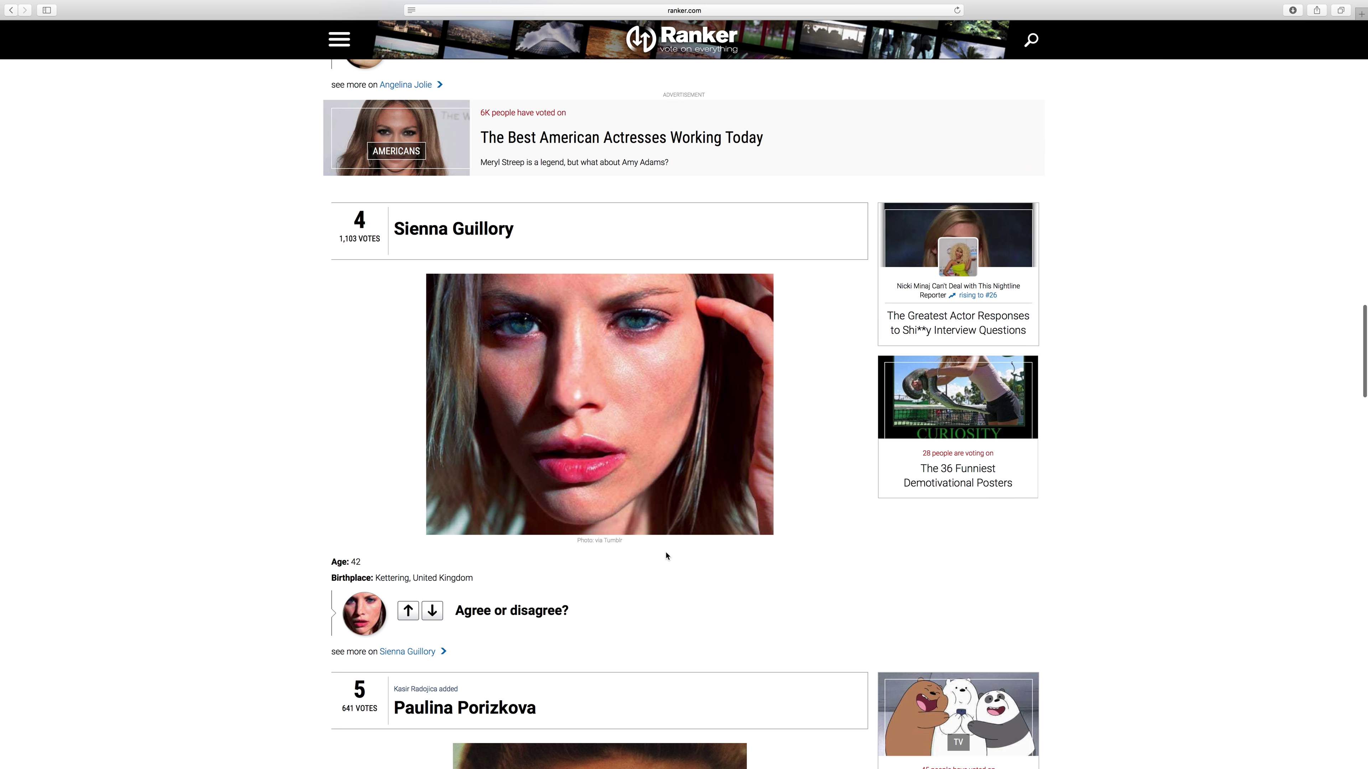
scroll(666, 556, down, 20)
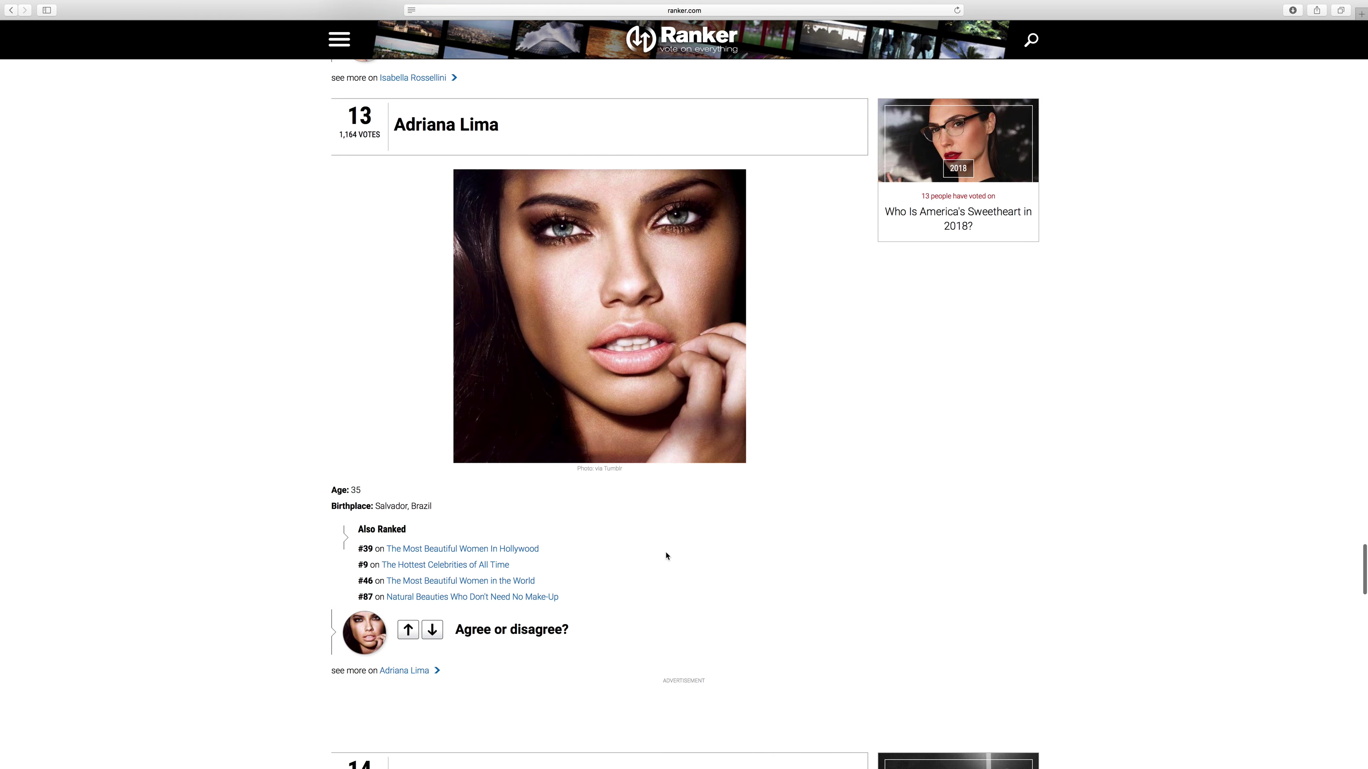
key(super+t)
text(cloe b)
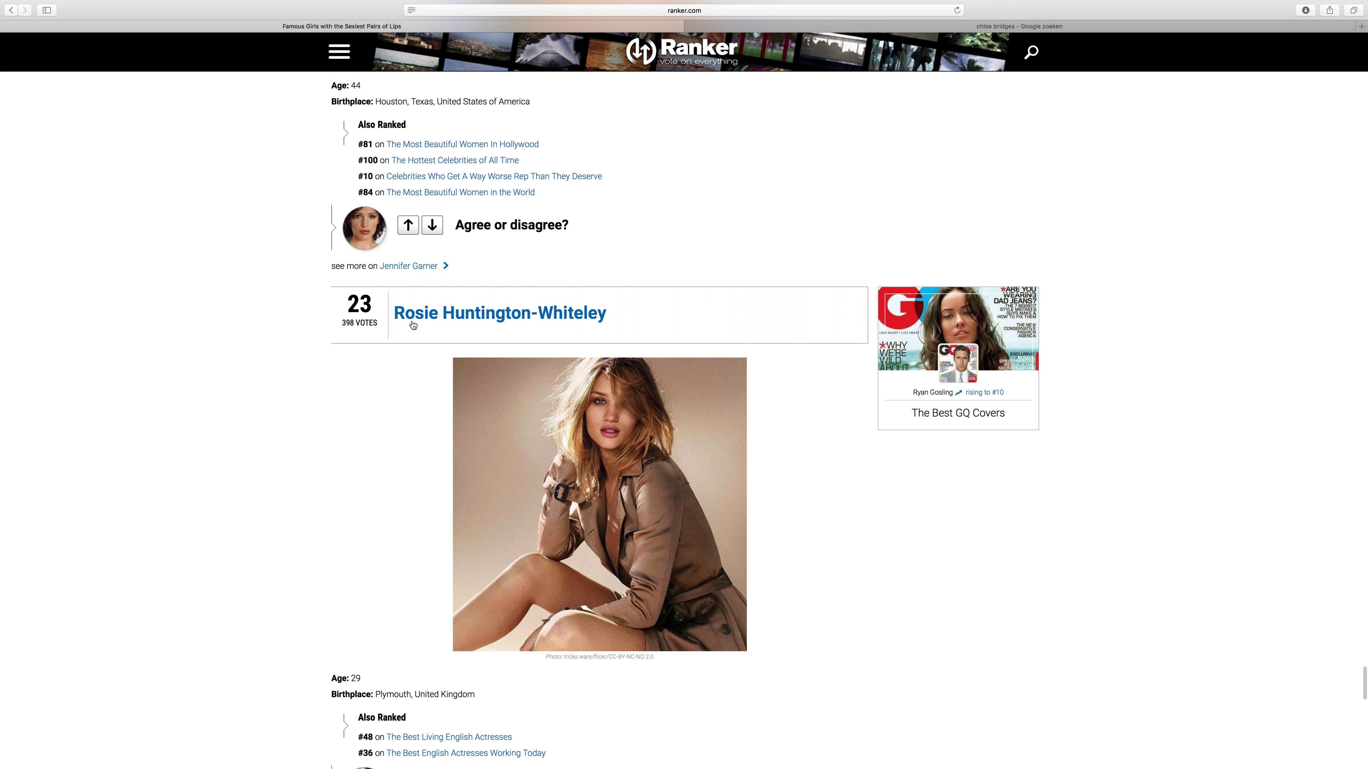
scroll(413, 324, down, 20)
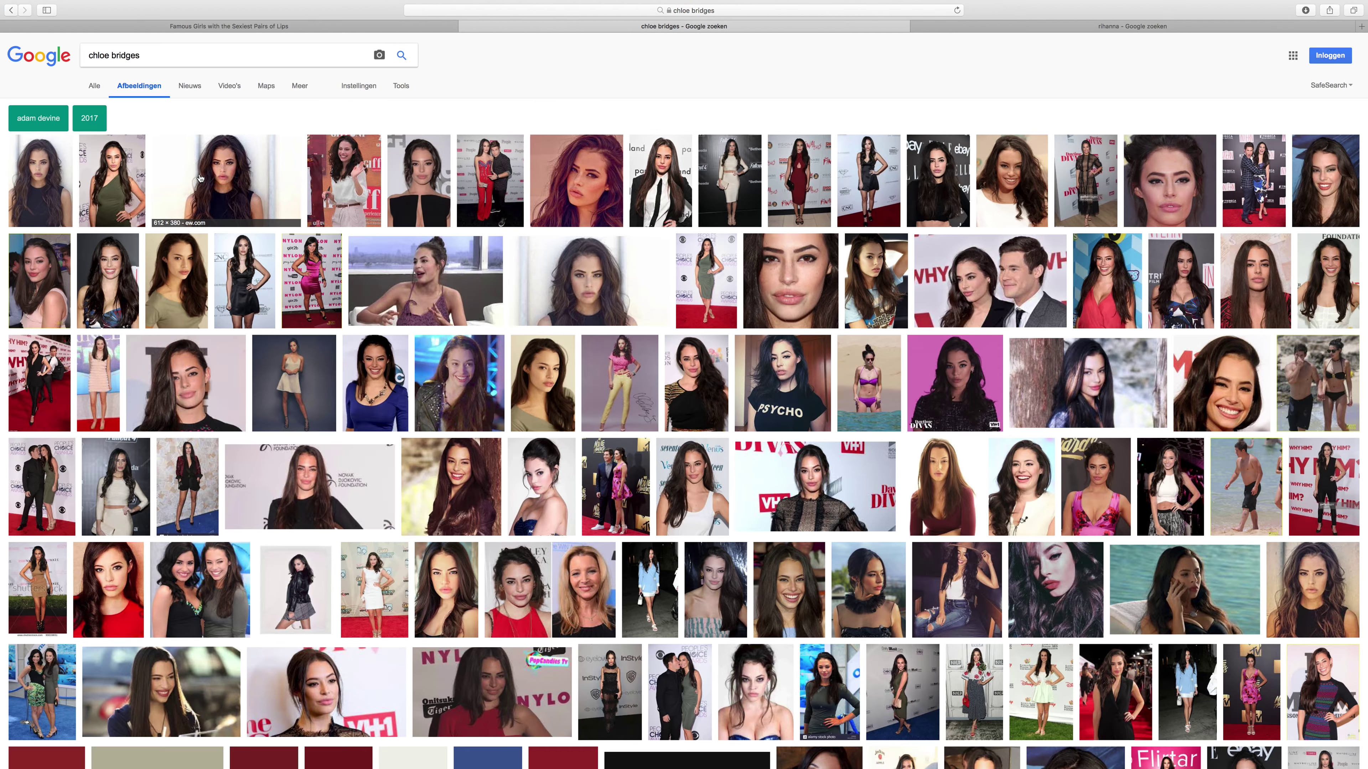
scroll(566, 436, down, 5)
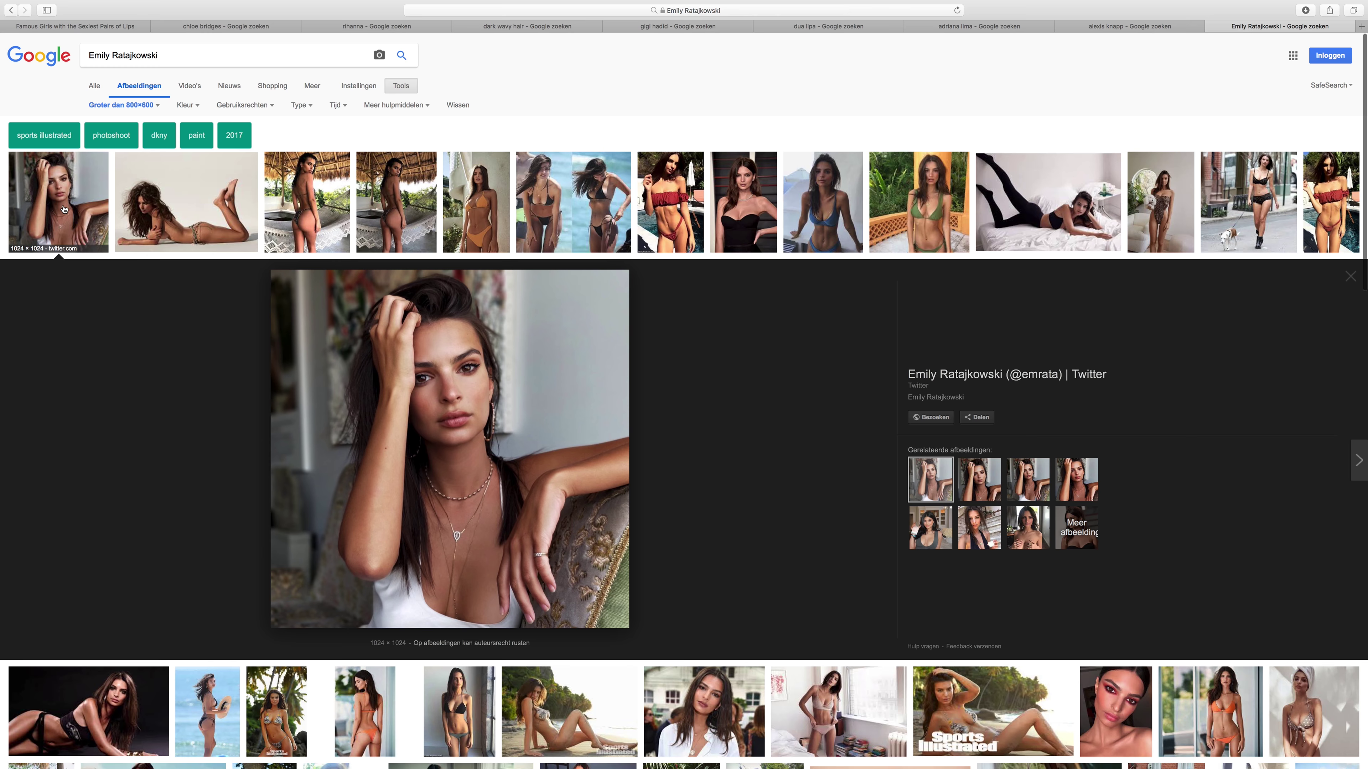
Browse the Emily Ratajkowski image results, preview several portraits, and copy a suitable one
click(704, 712)
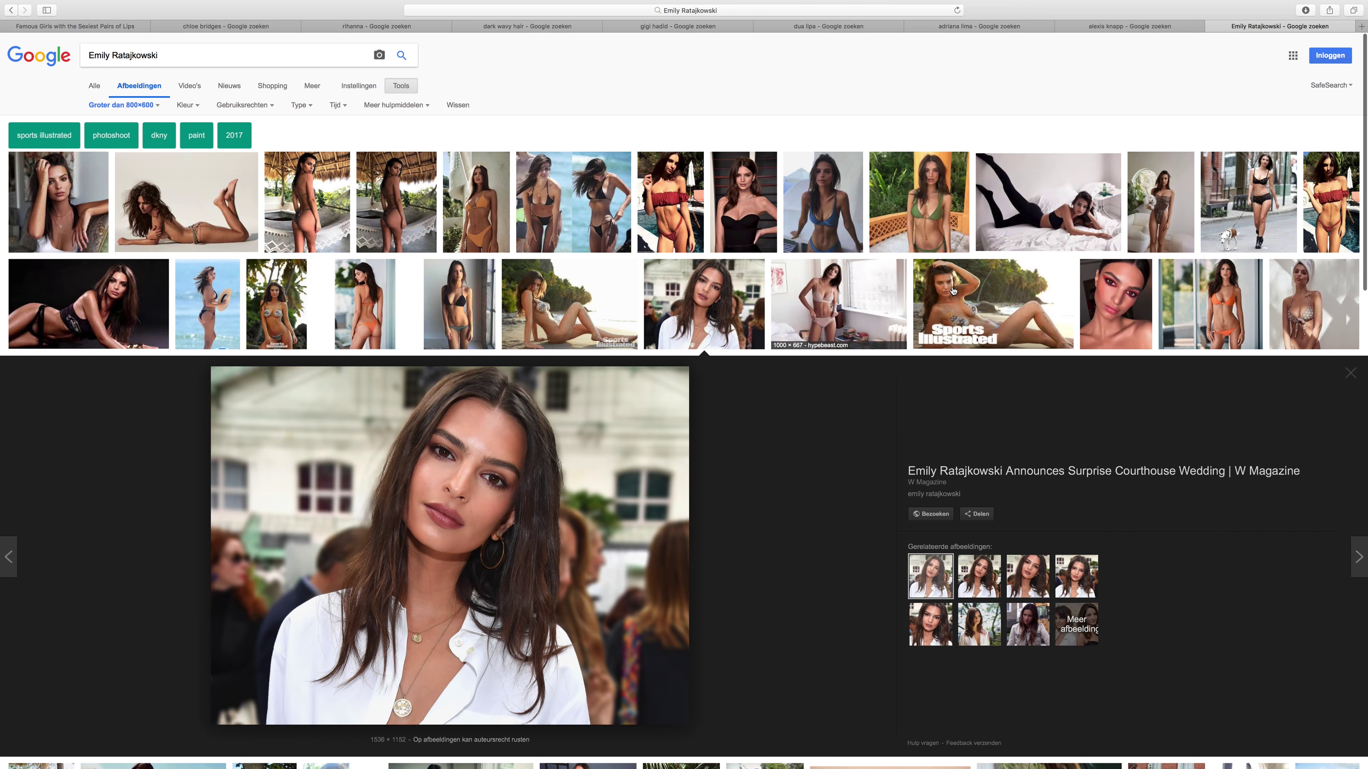
scroll(700, 485, down, 20)
scroll(445, 674, down, 10)
click(1292, 240)
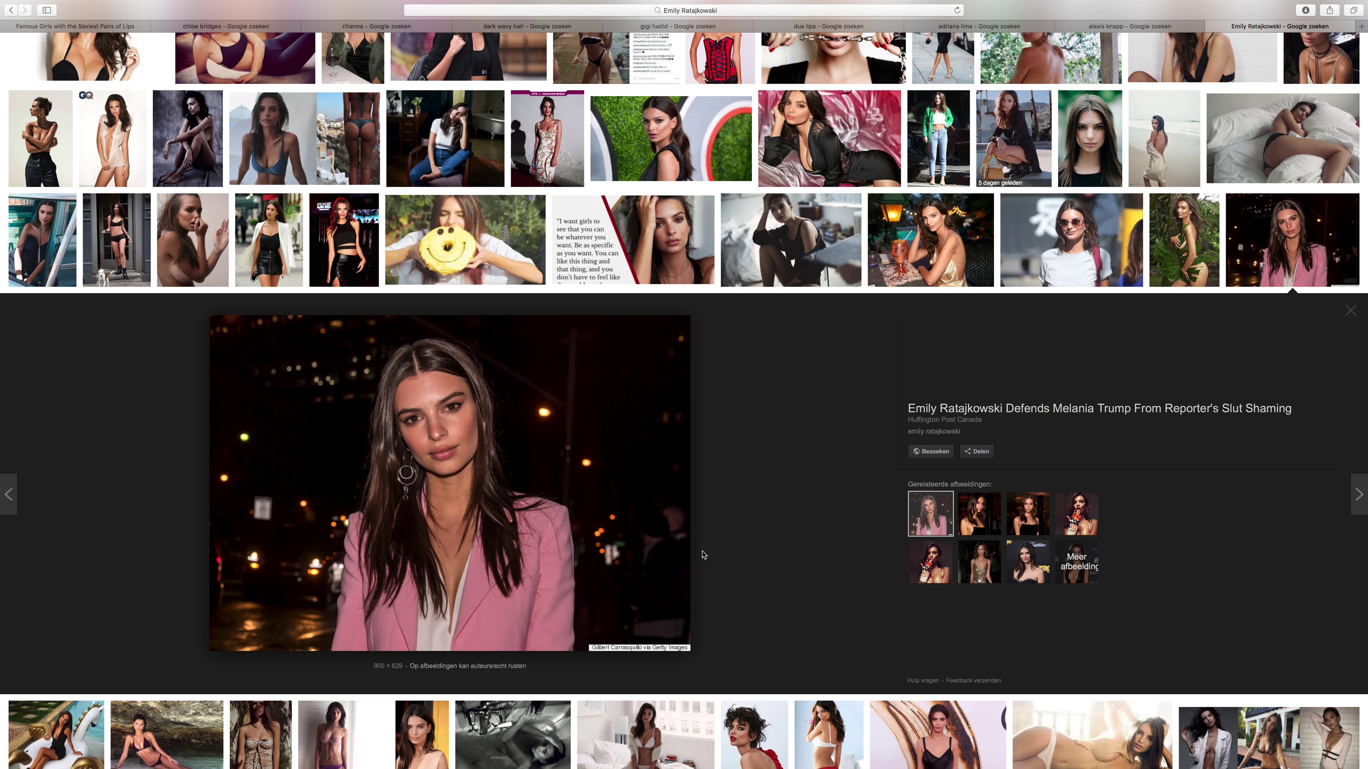
scroll(704, 555, down, 12)
click(294, 240)
right_click(442, 516)
click(471, 685)
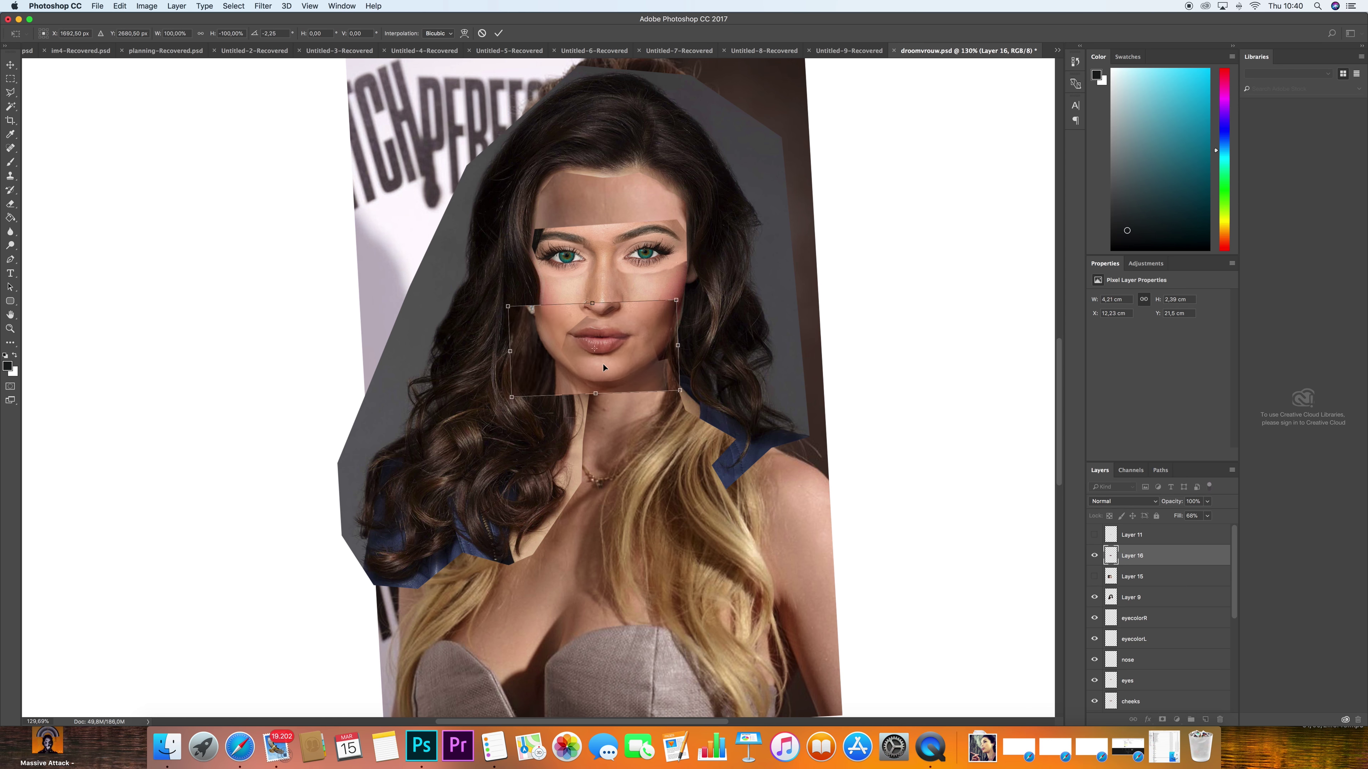
Position and fine-tune the transform of the mouth and chin piece on Layer 16 over the lower face
drag(602, 368, 607, 369)
drag(694, 293, 697, 288)
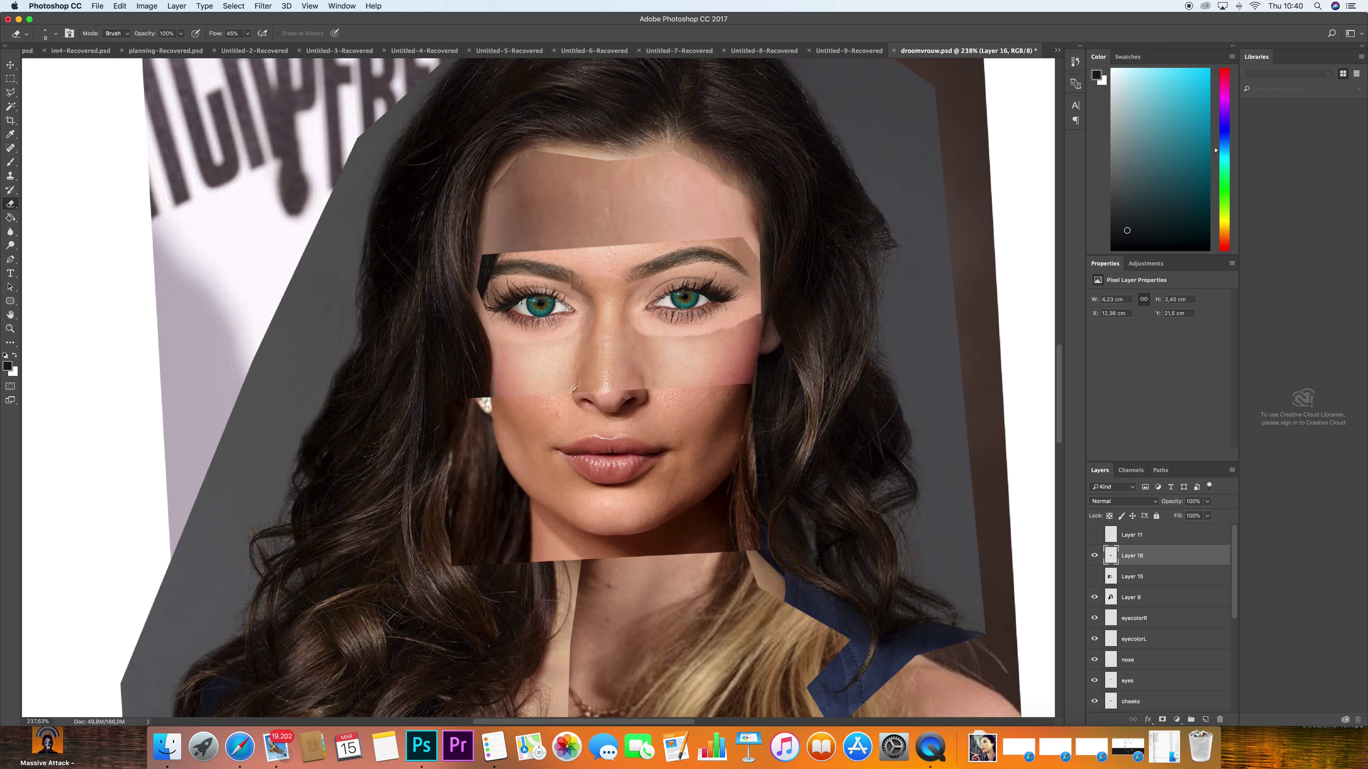
click(147, 6)
mouse_move(164, 35)
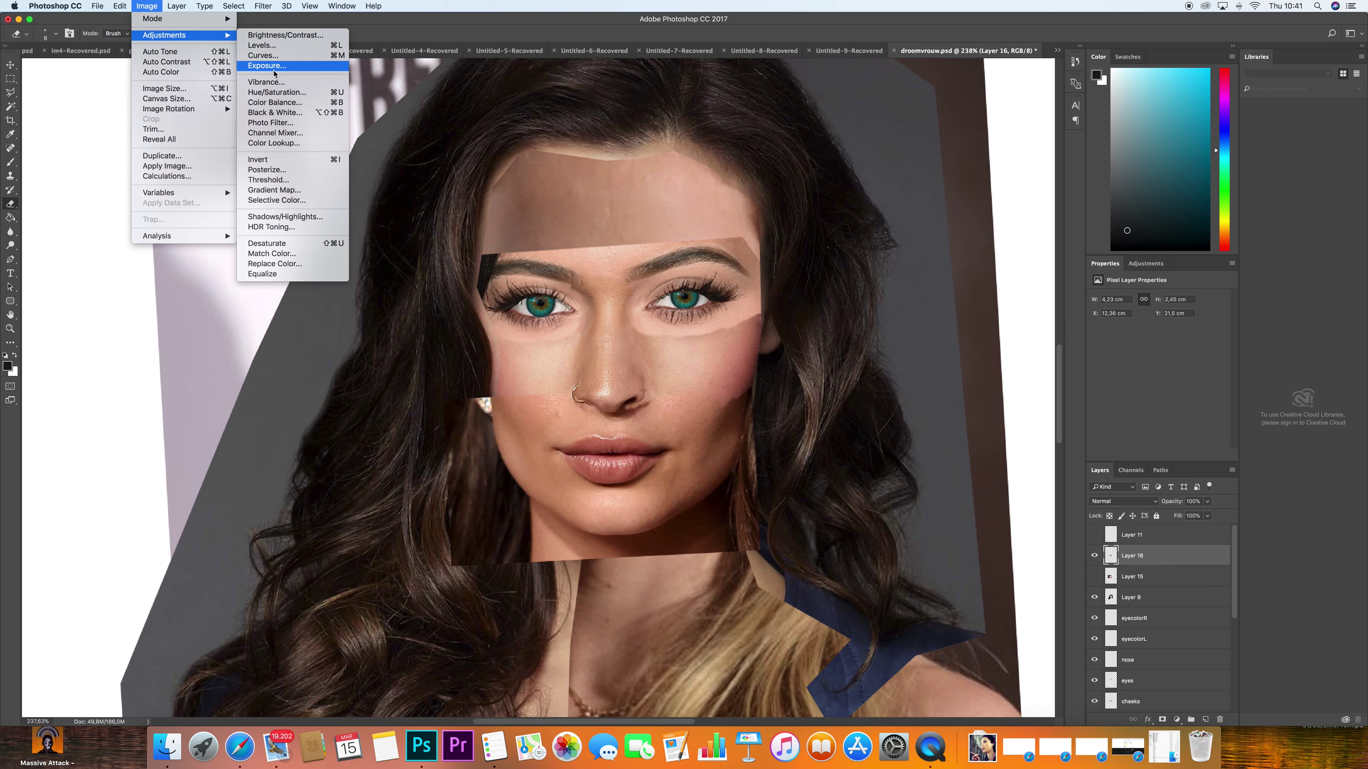
click(808, 376)
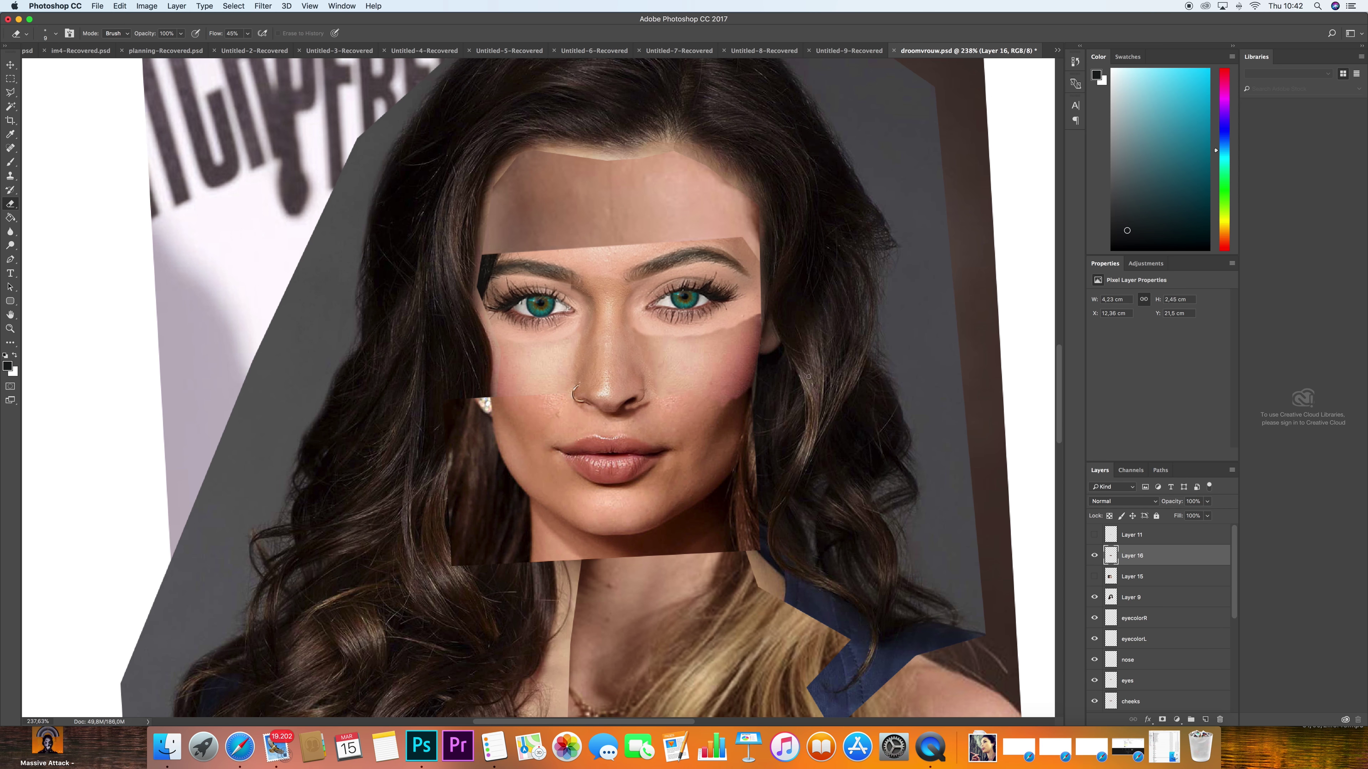
Set the Eraser tool's flow to 26%
key(shift+2)
key(shift+6)
scroll(571, 407, up, 5)
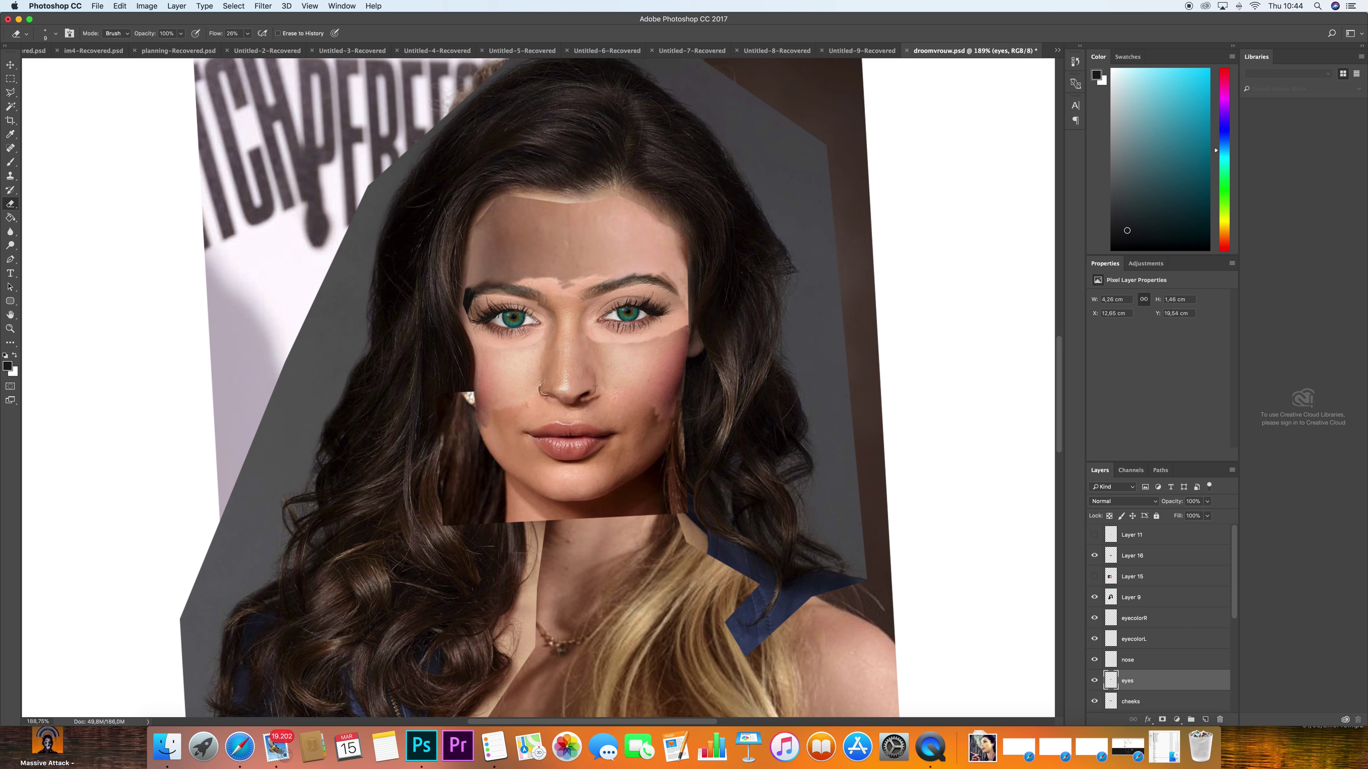
scroll(537, 405, down, 3)
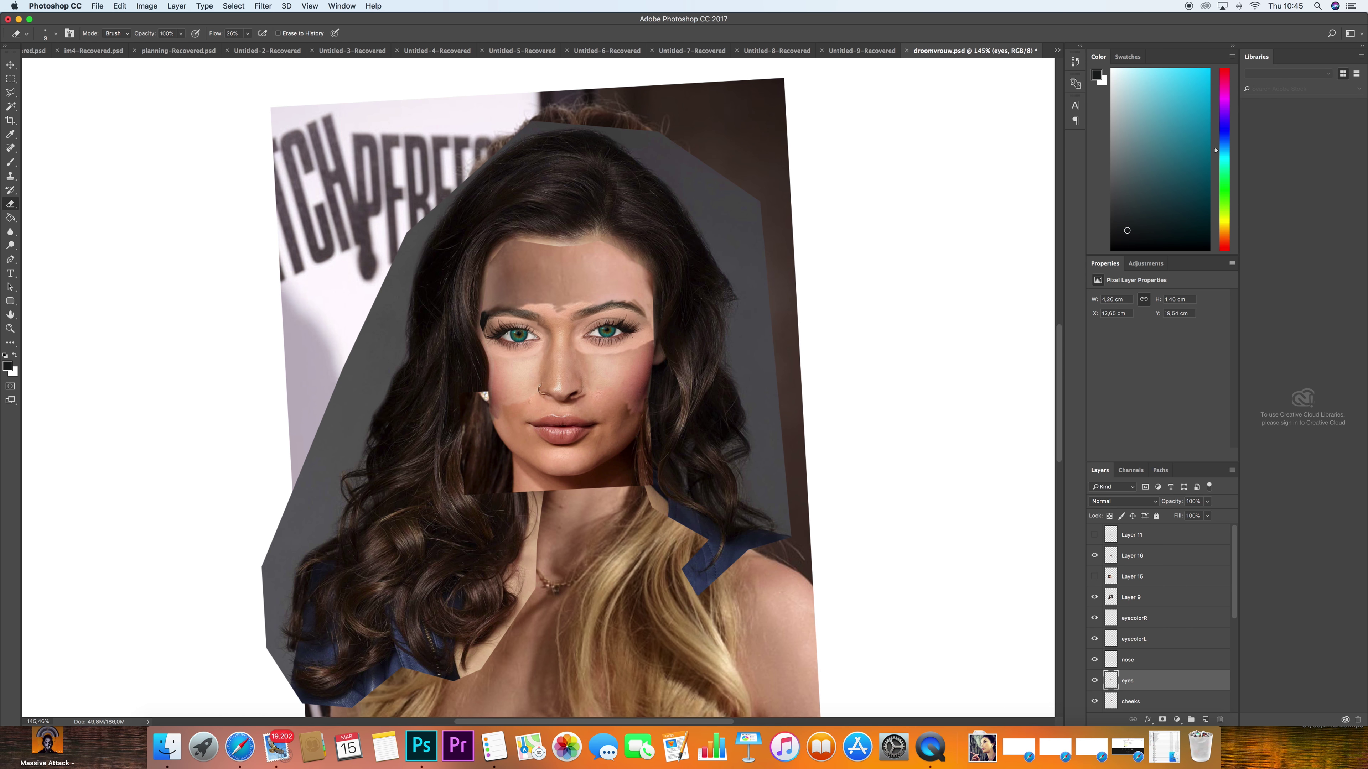
scroll(539, 380, up, 3)
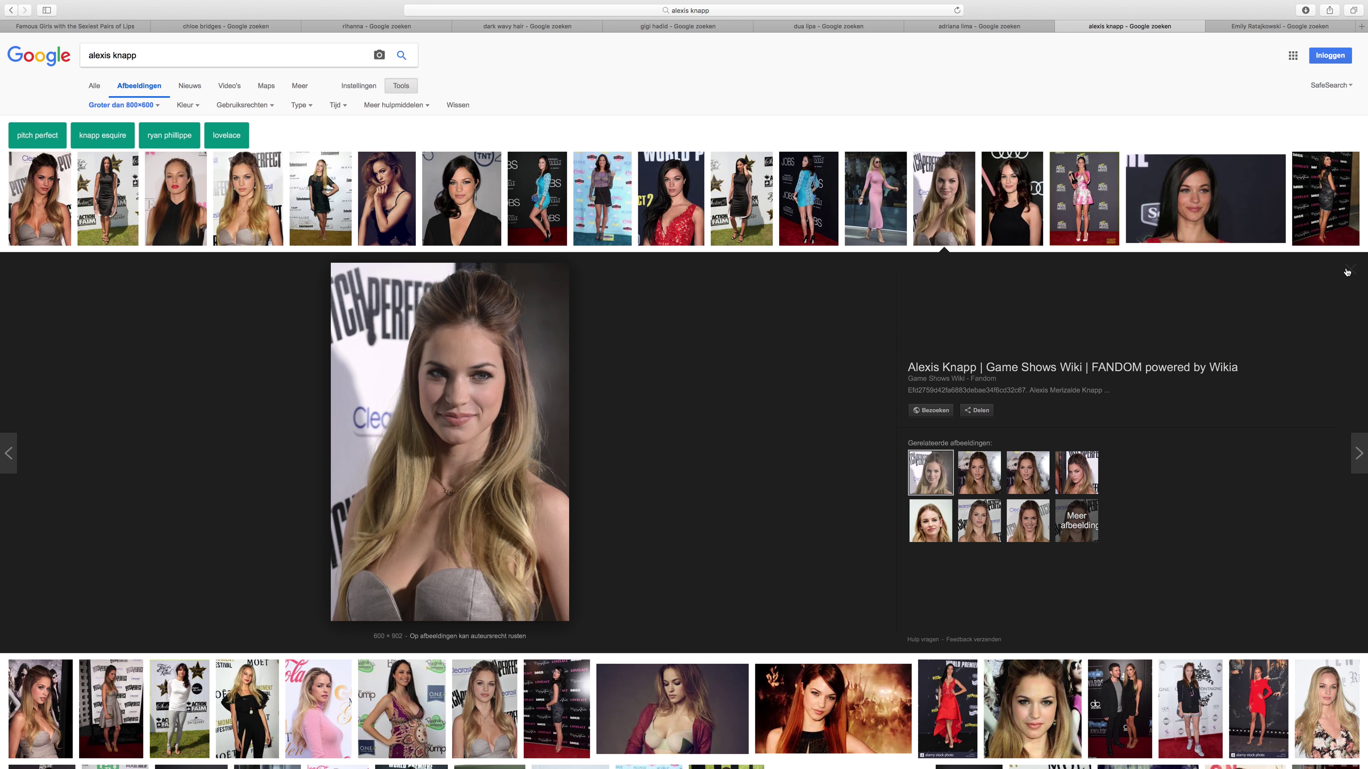
Close the open preview and browse the Alexis Knapp image results for another portrait
click(1346, 269)
scroll(952, 561, down, 20)
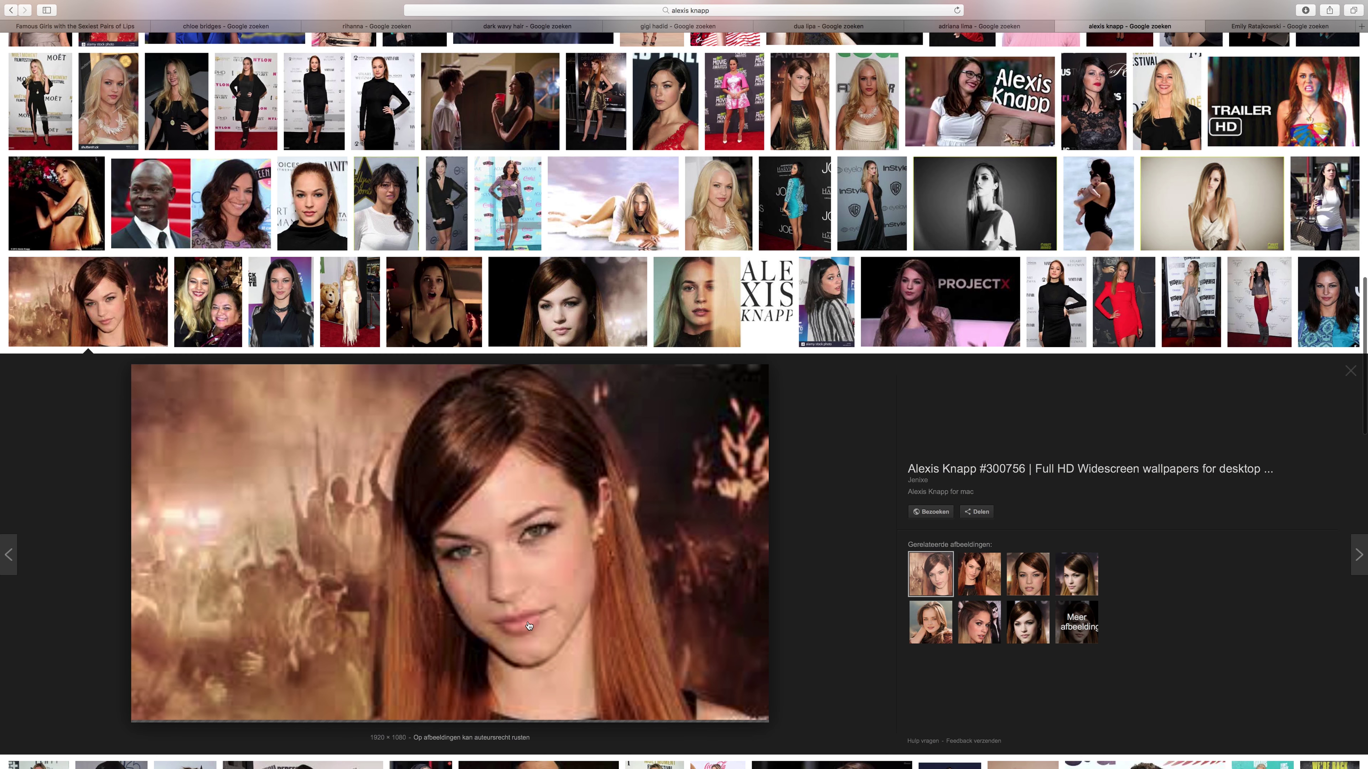
scroll(998, 485, down, 15)
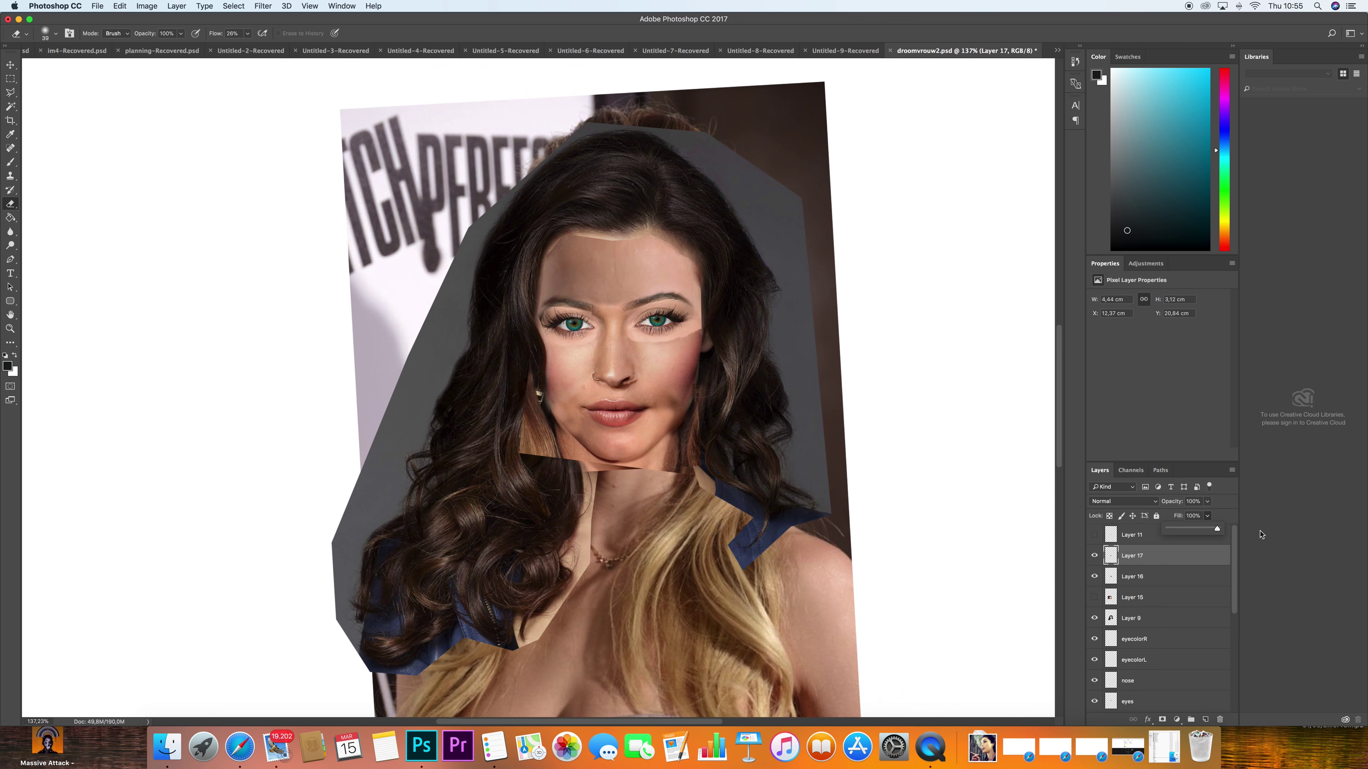
Show the search filters for the dua lipa image results and copy a portrait
scroll(520, 418, up, 5)
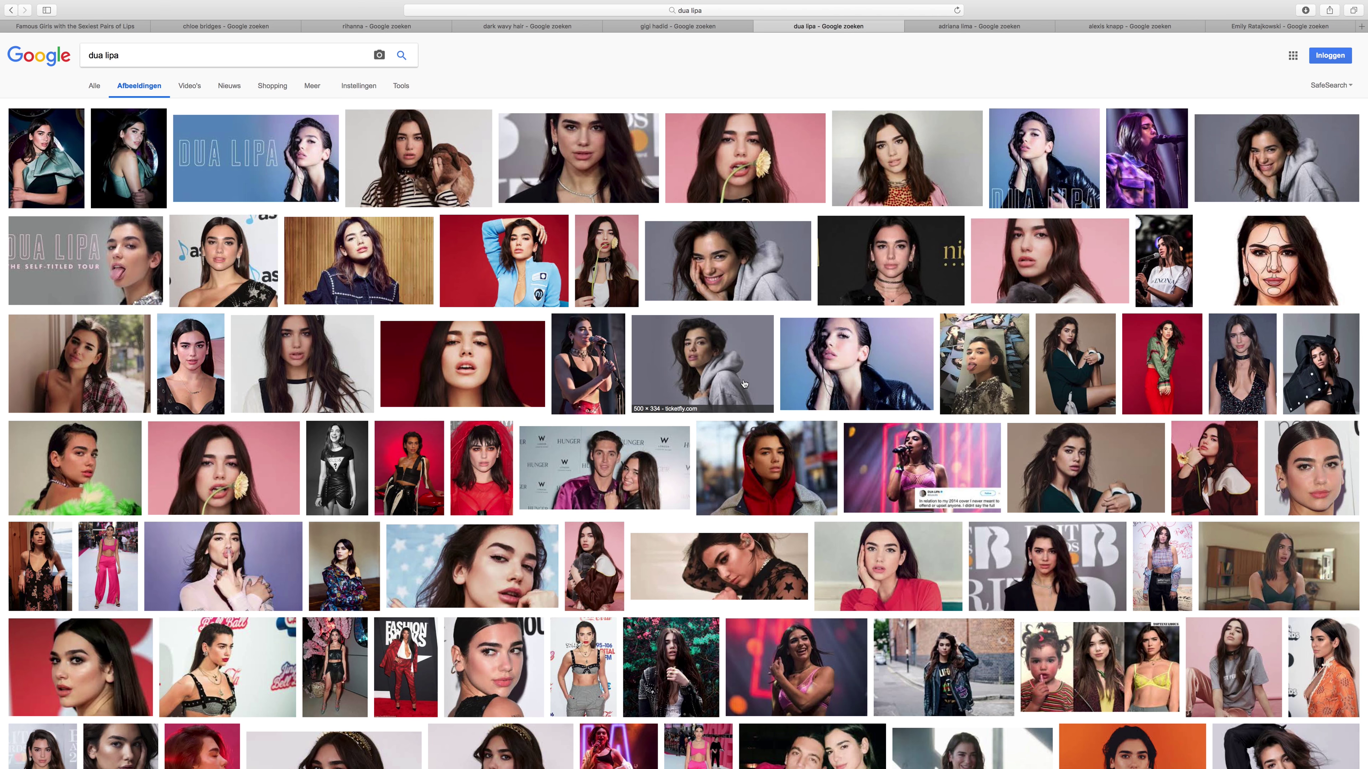
click(401, 86)
right_click(389, 407)
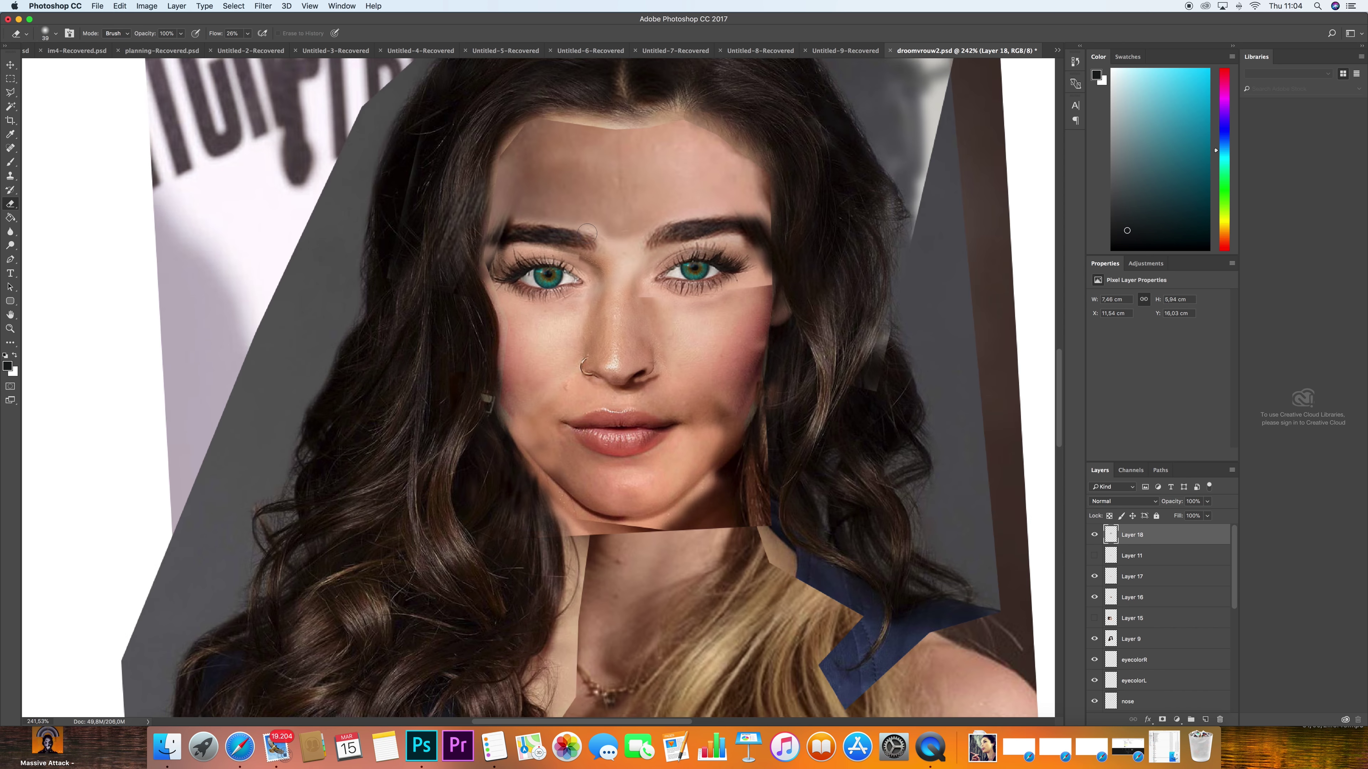
Slightly reduce the height of the eyebrow piece on Layer 18 with Free Transform, and activate the Rectangular Marquee tool
scroll(567, 296, down, 5)
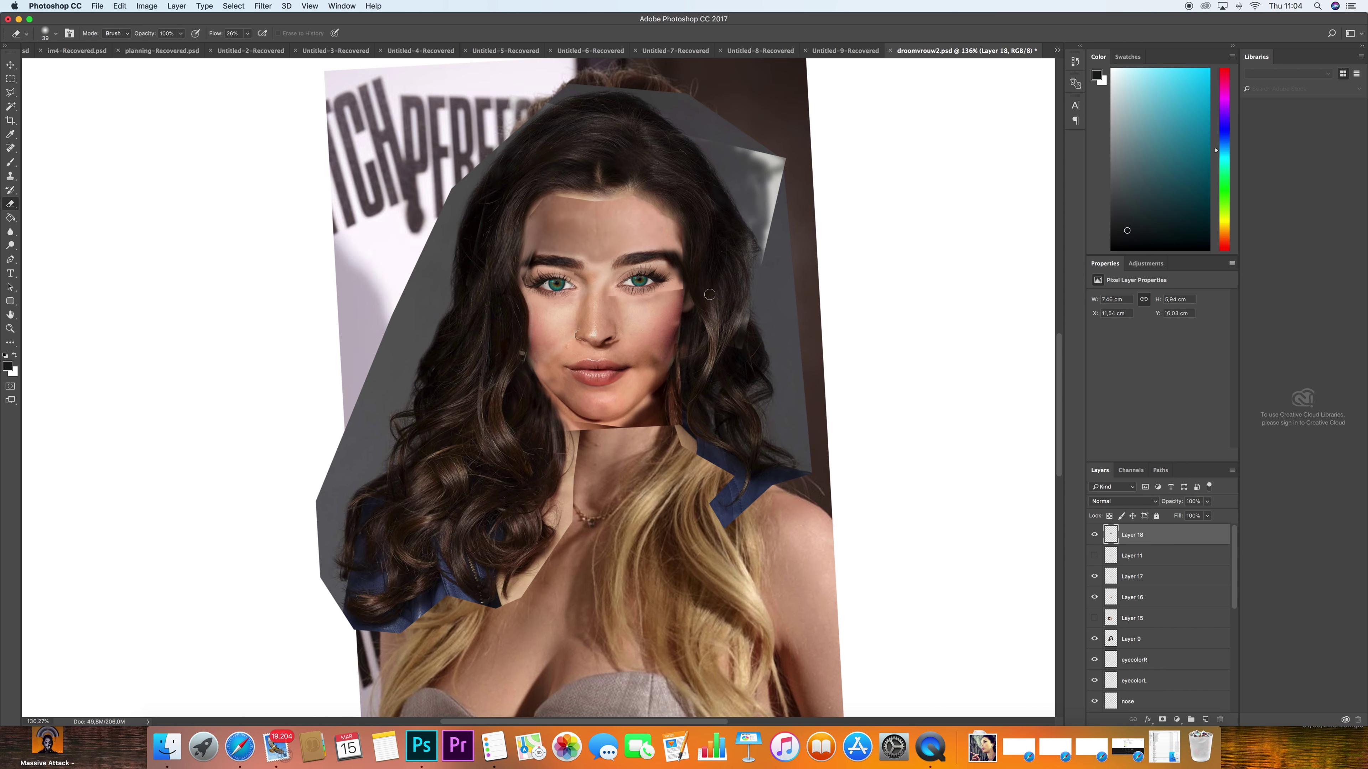
key(cmd+t)
drag(625, 92, 625, 100)
key(Return)
key(m)
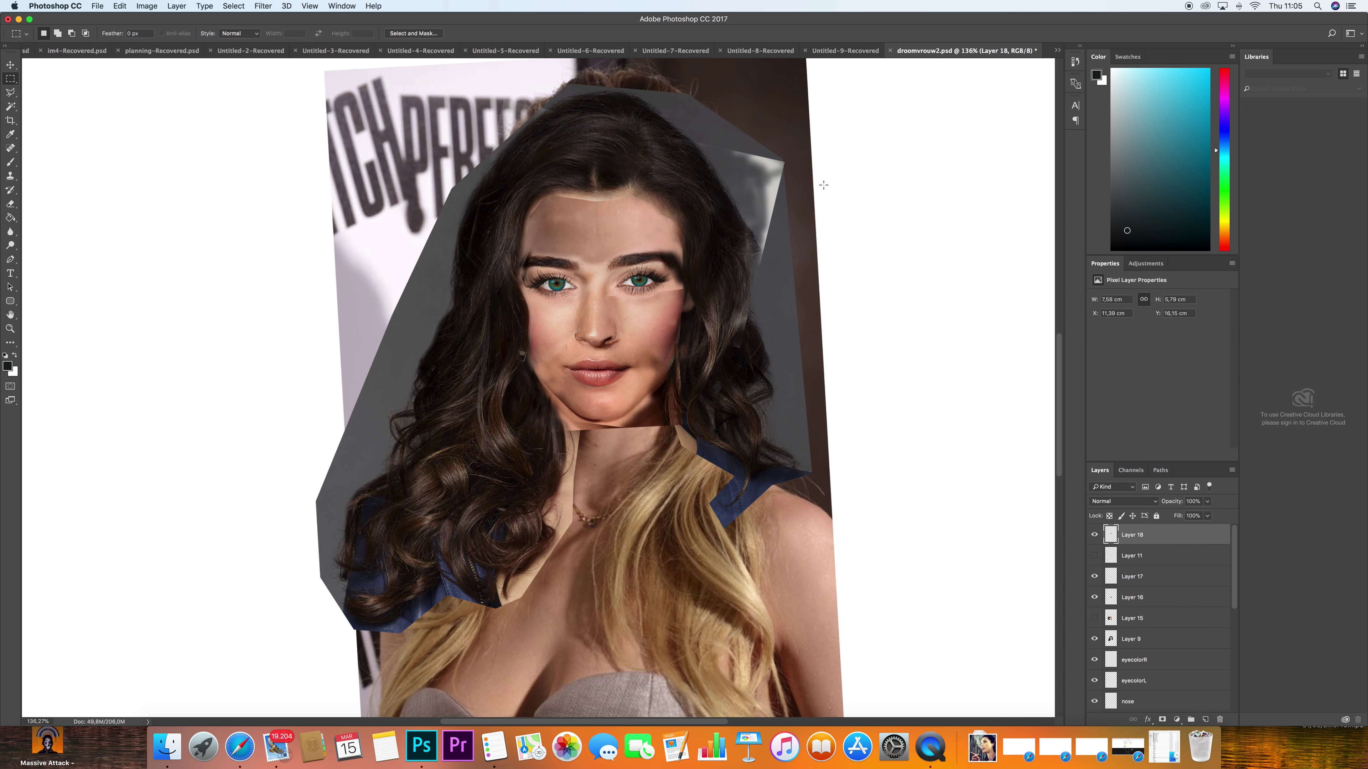
Switch to Safari and browse the image results for dark hair, long dark hair and long dark hairstyles
key(cmd+Tab)
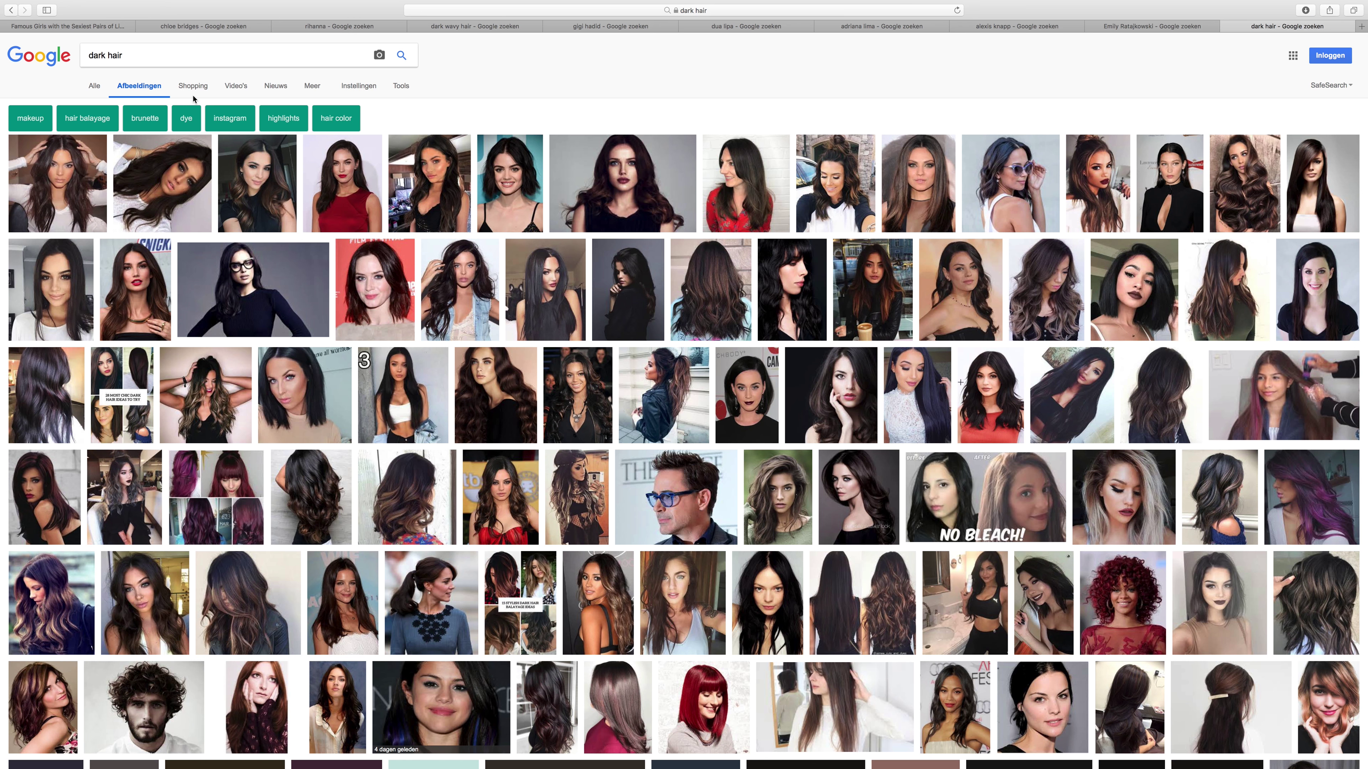
scroll(773, 570, down, 20)
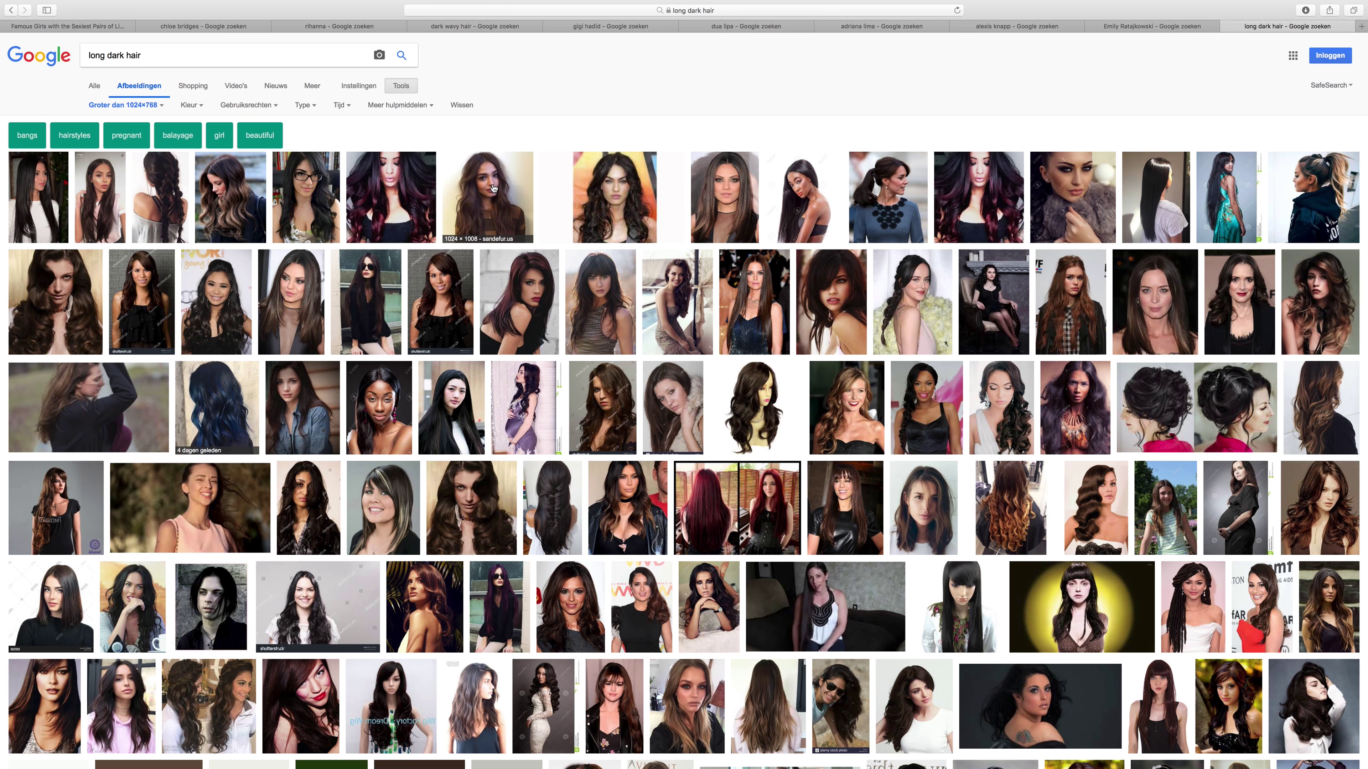
click(493, 188)
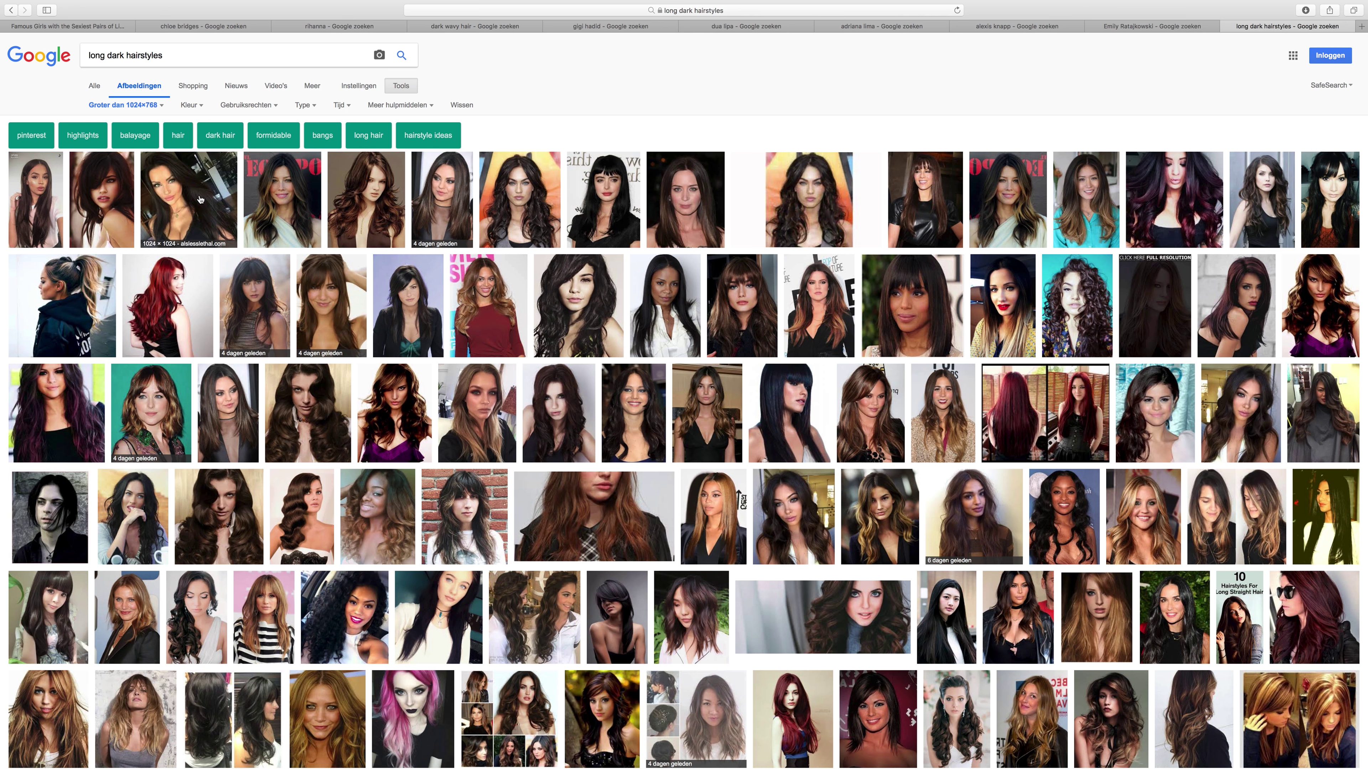
scroll(846, 428, down, 10)
scroll(846, 429, down, 10)
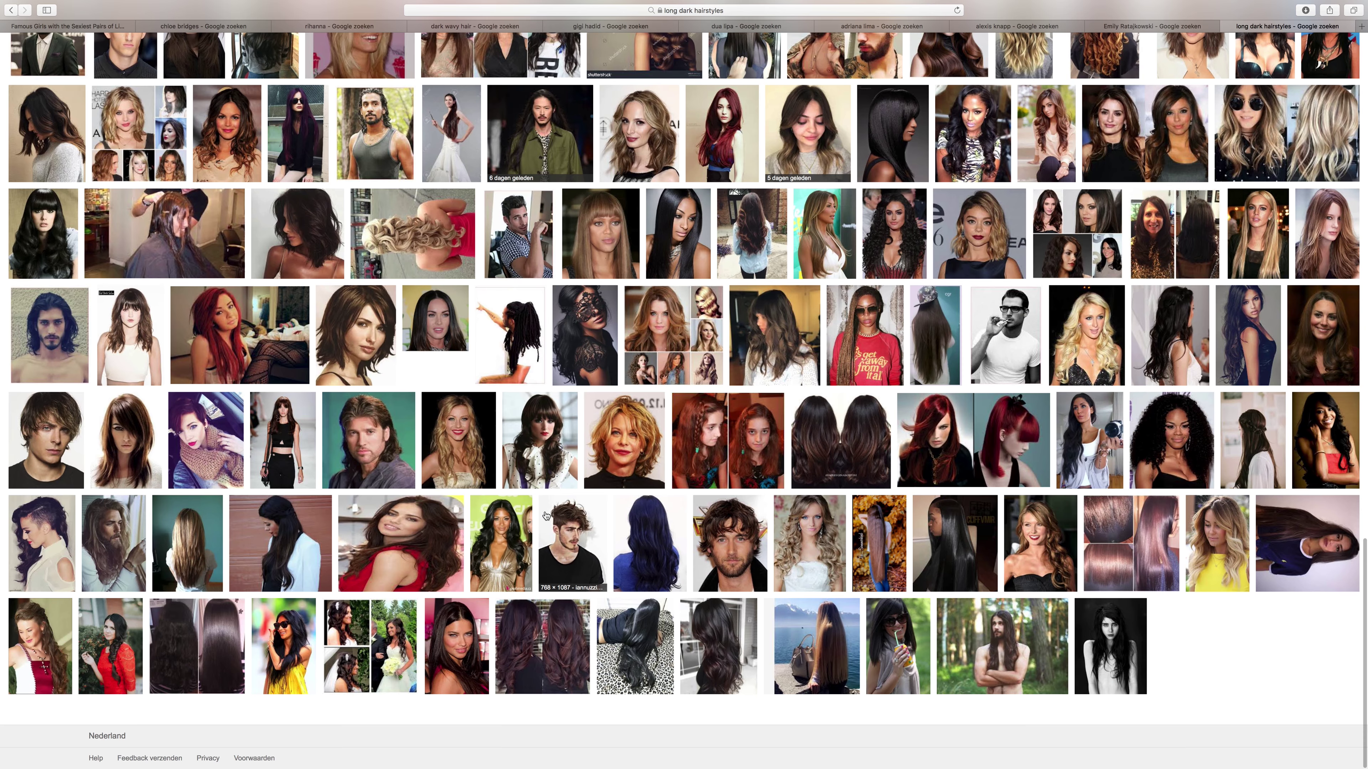
Change the image search to "long brown hairstyles wavy"
double_click(109, 54)
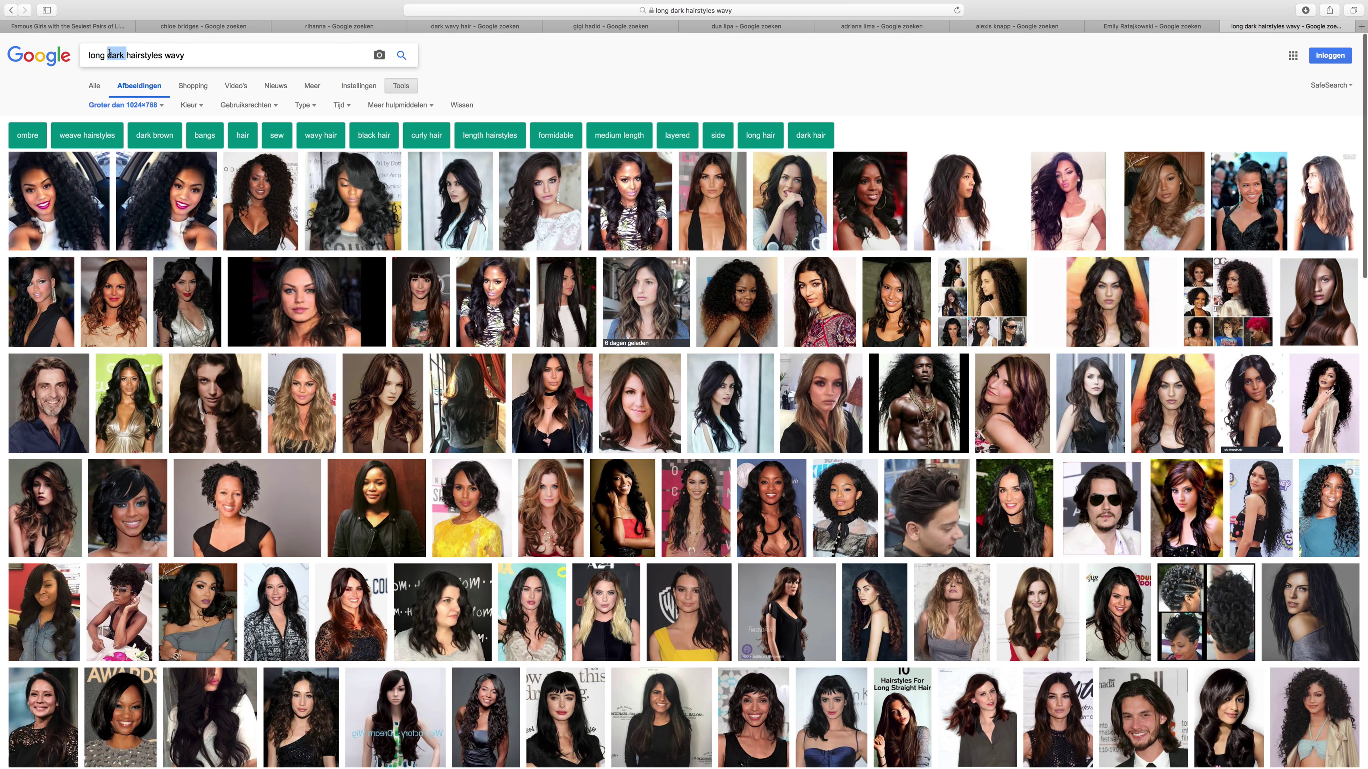
text(brown)
key(Return)
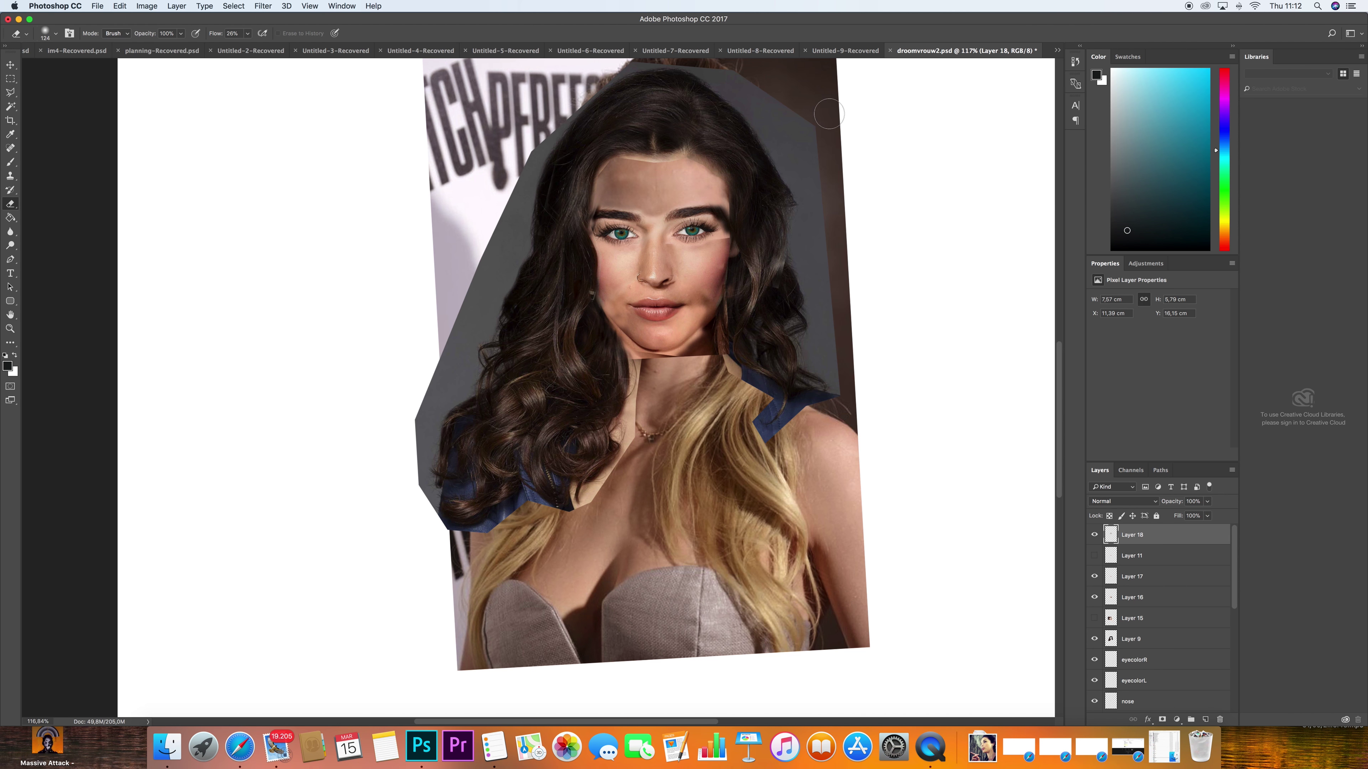
Reduce the Eraser's brush size for finer work around the hair edges
click(46, 33)
drag(78, 64, 72, 67)
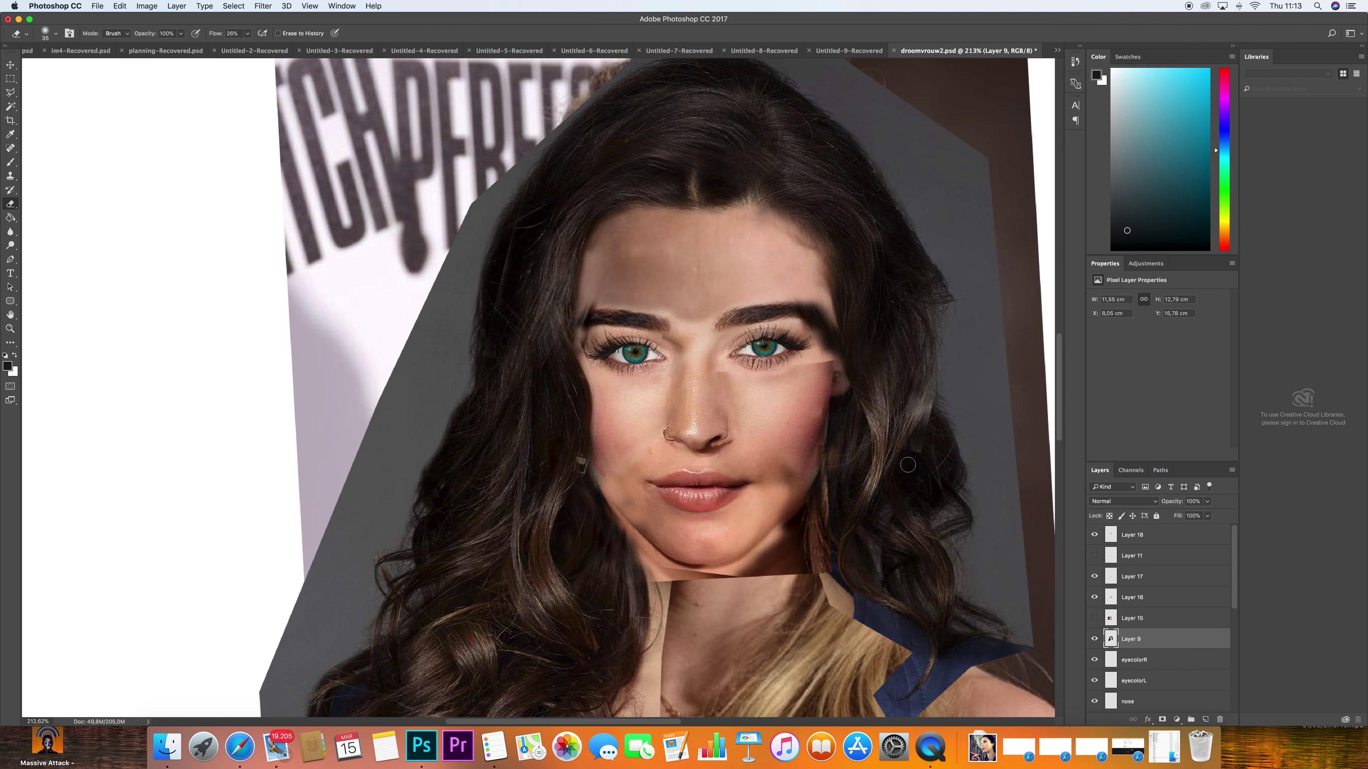
Hide and show Layer 14 to compare its effect on the face, and select Layer 1
scroll(907, 465, down, 3)
scroll(1097, 674, down, 2)
scroll(1096, 670, down, 2)
click(1094, 660)
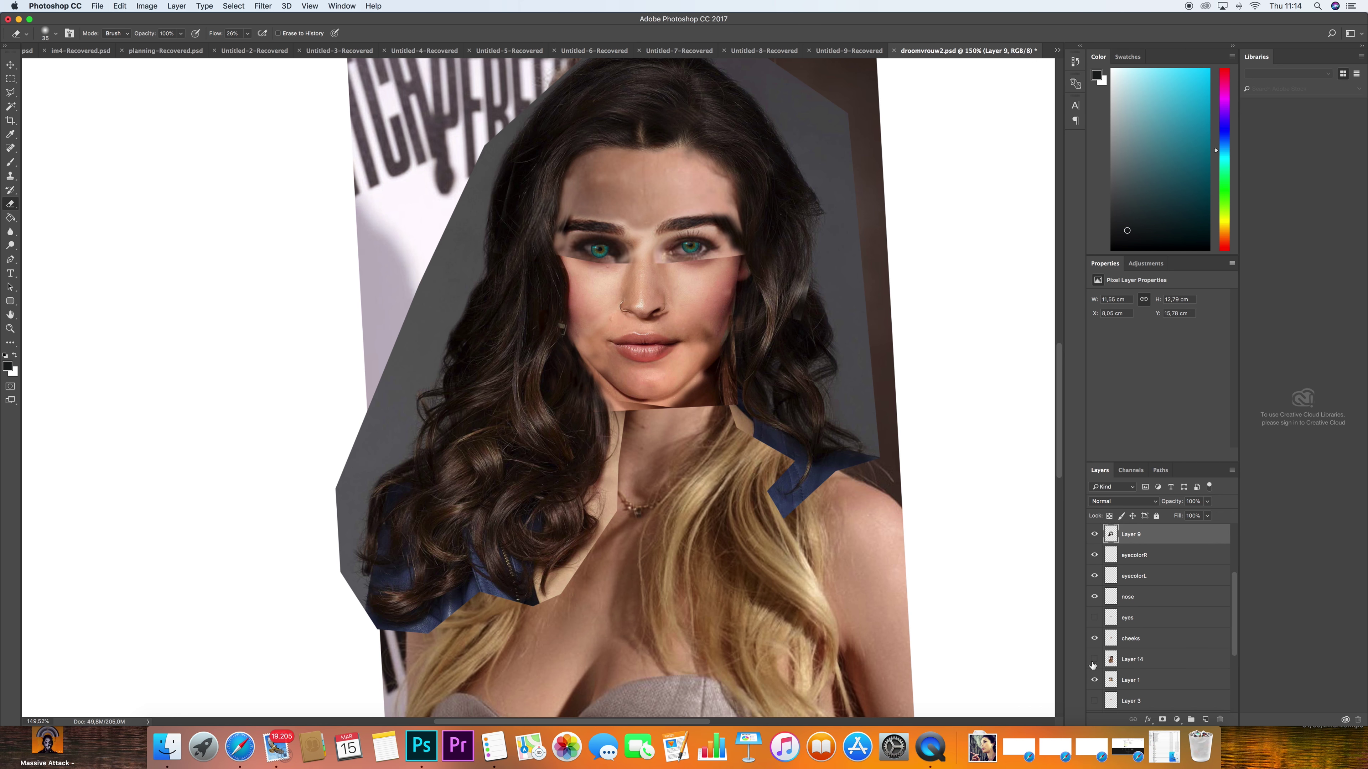
click(1094, 659)
scroll(1096, 682, down, 3)
click(1119, 614)
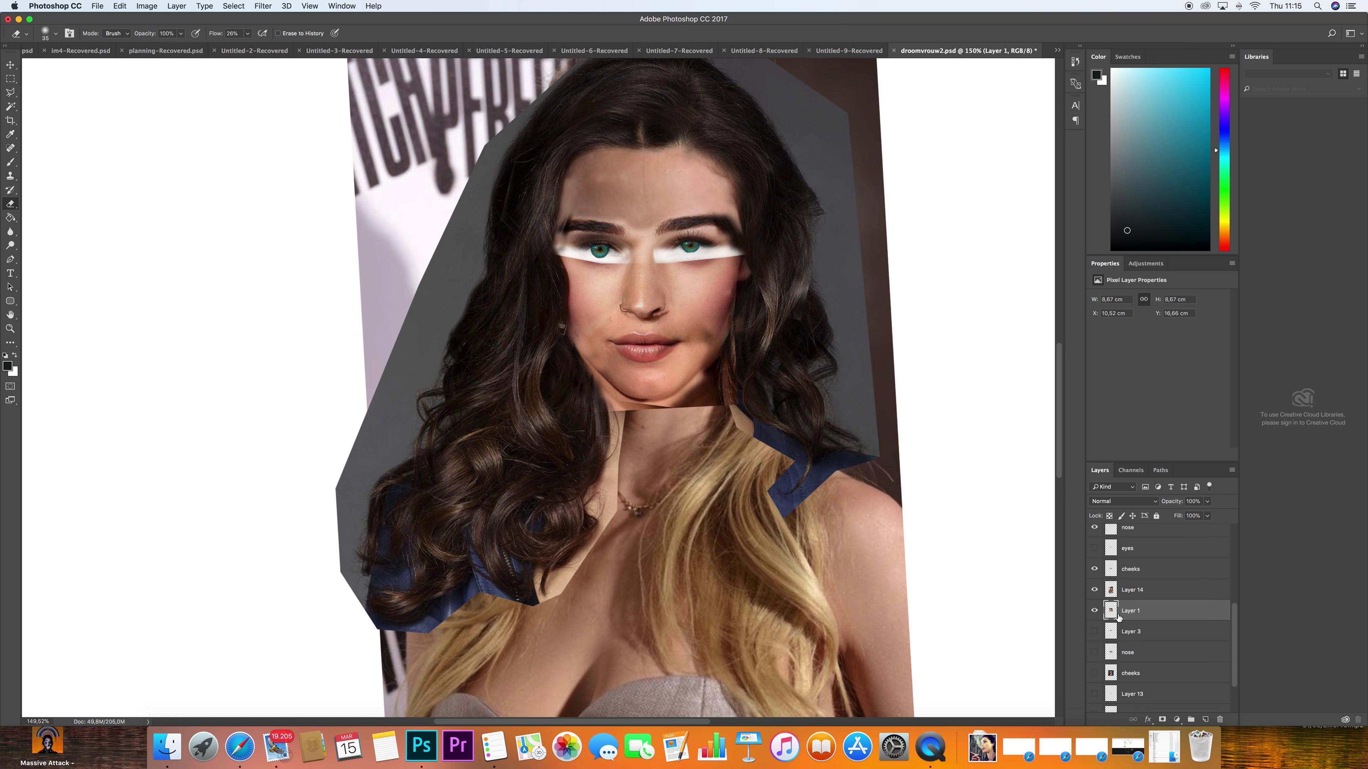
Turn the visibility of the eyes layer back on
scroll(1119, 616, up, 5)
click(1094, 651)
scroll(885, 361, up, 2)
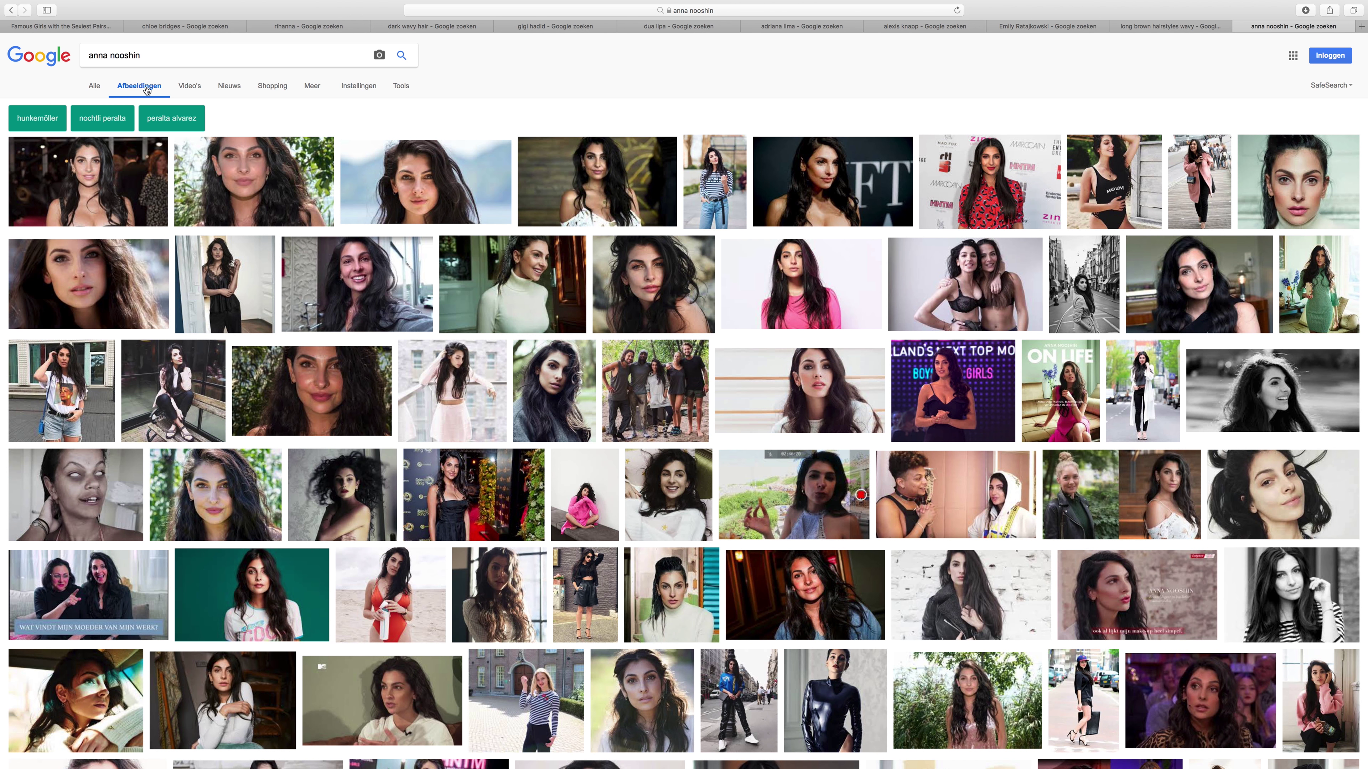
Open a front-facing portrait from the anna nooshin image results in Safari
click(1298, 181)
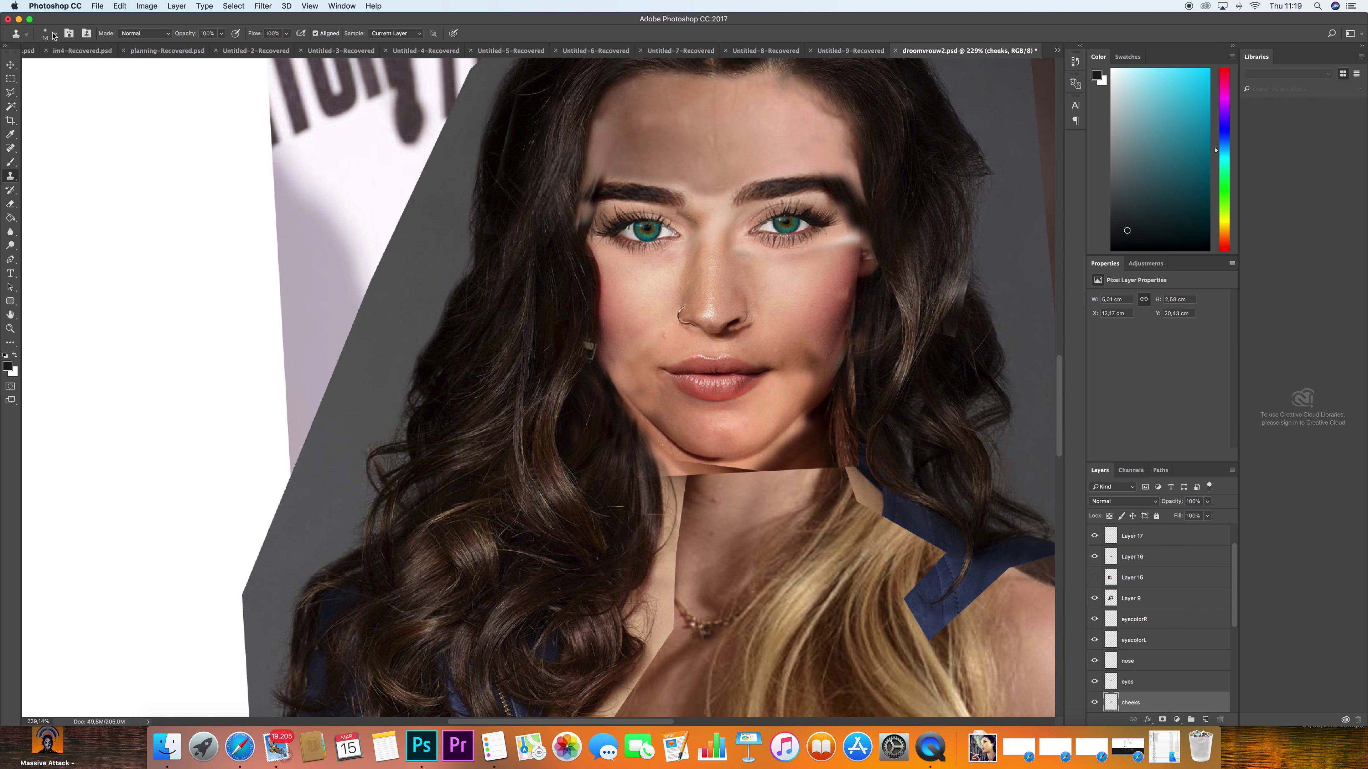
Clone skin over the light seam below the right-hand eye on the cheeks layer, and select the eyes layer
drag(820, 252, 789, 263)
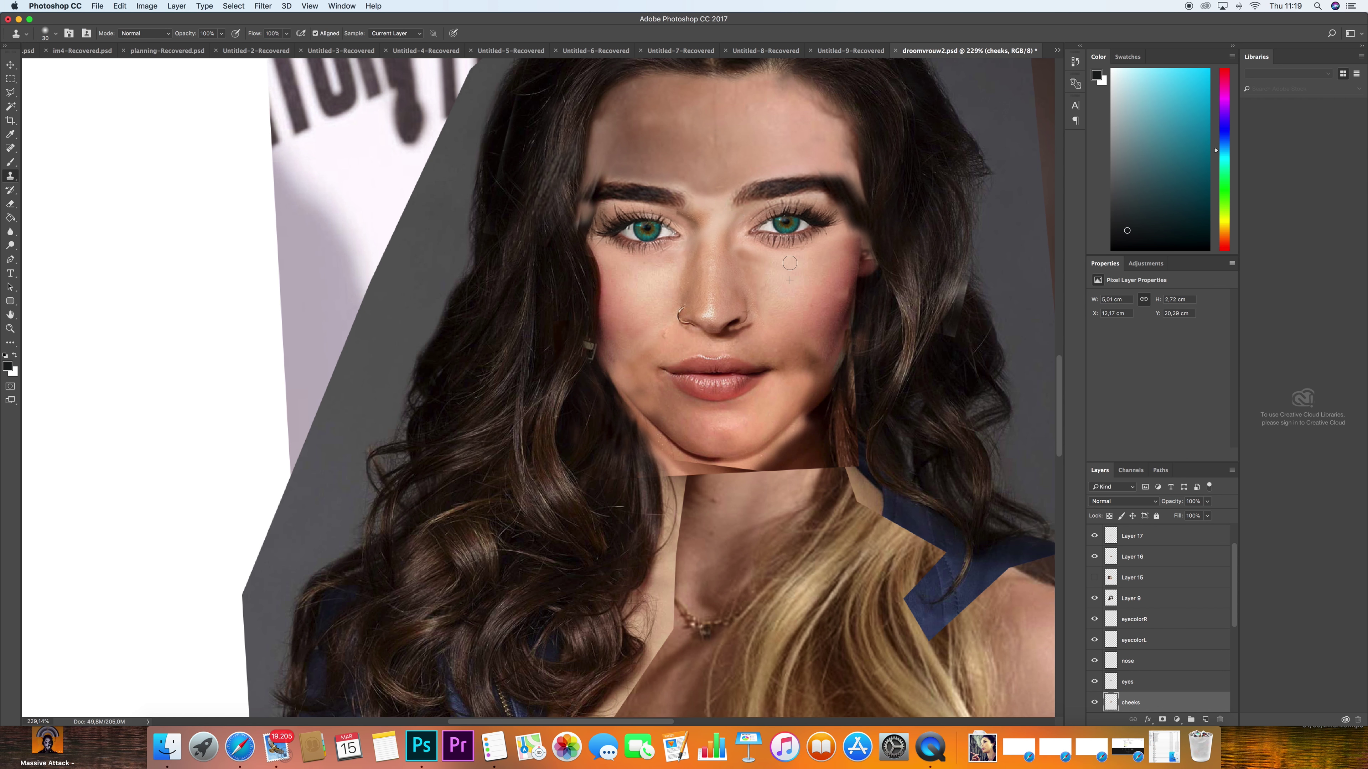
key(alt+bracketright)
scroll(1095, 535, down, 1)
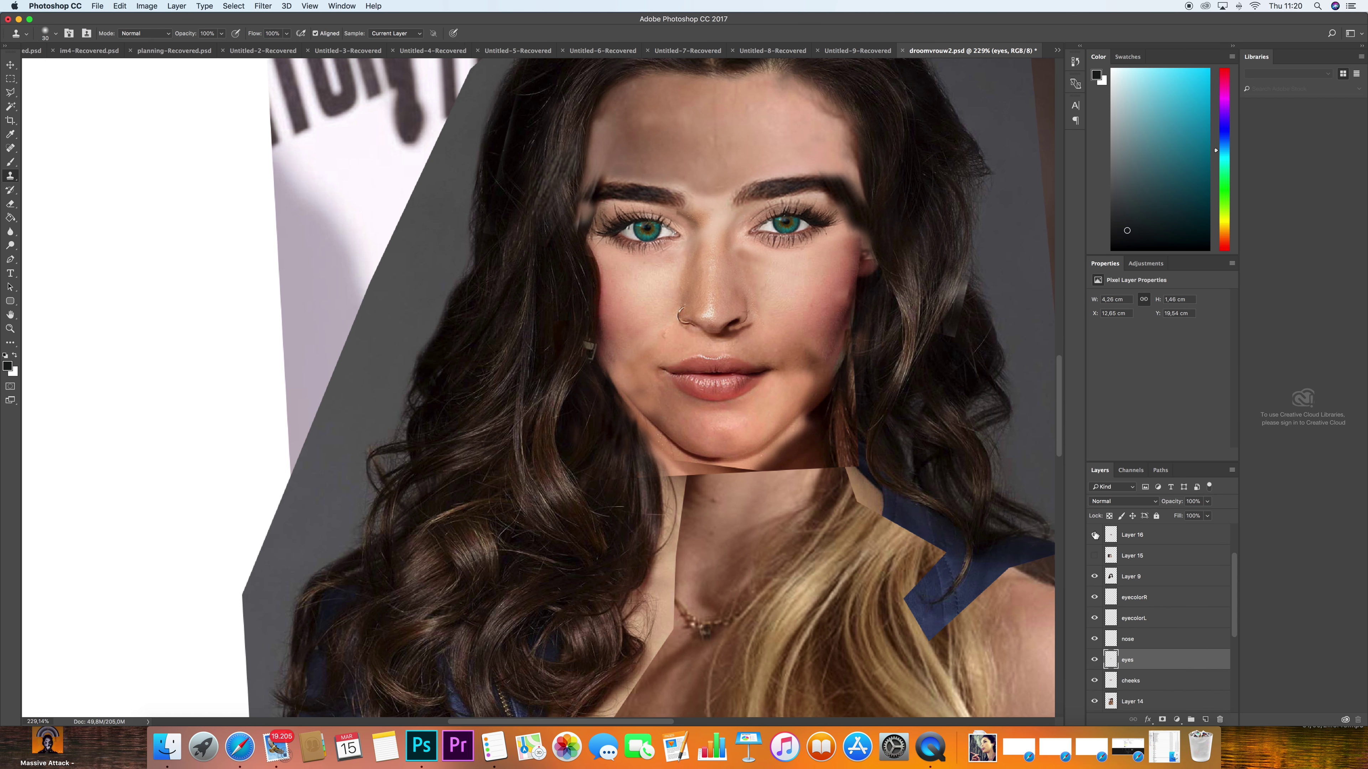
Select Layer 16 and activate the Eraser for it
click(1131, 535)
scroll(1131, 566, up, 1)
key(e)
scroll(851, 350, up, 2)
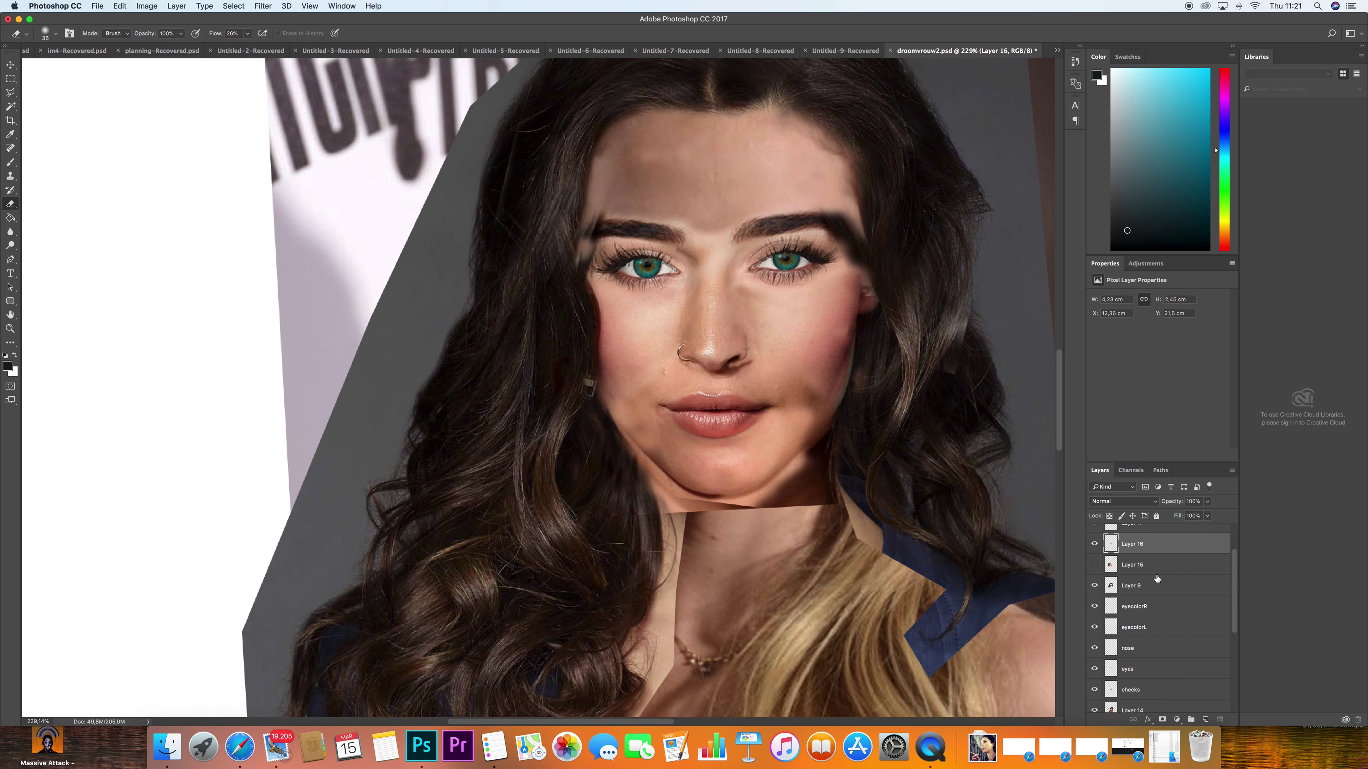
Hide and show Layer 17 to compare it, and select Layer 18
scroll(1157, 578, up, 2)
click(1094, 577)
click(1094, 577)
click(1130, 534)
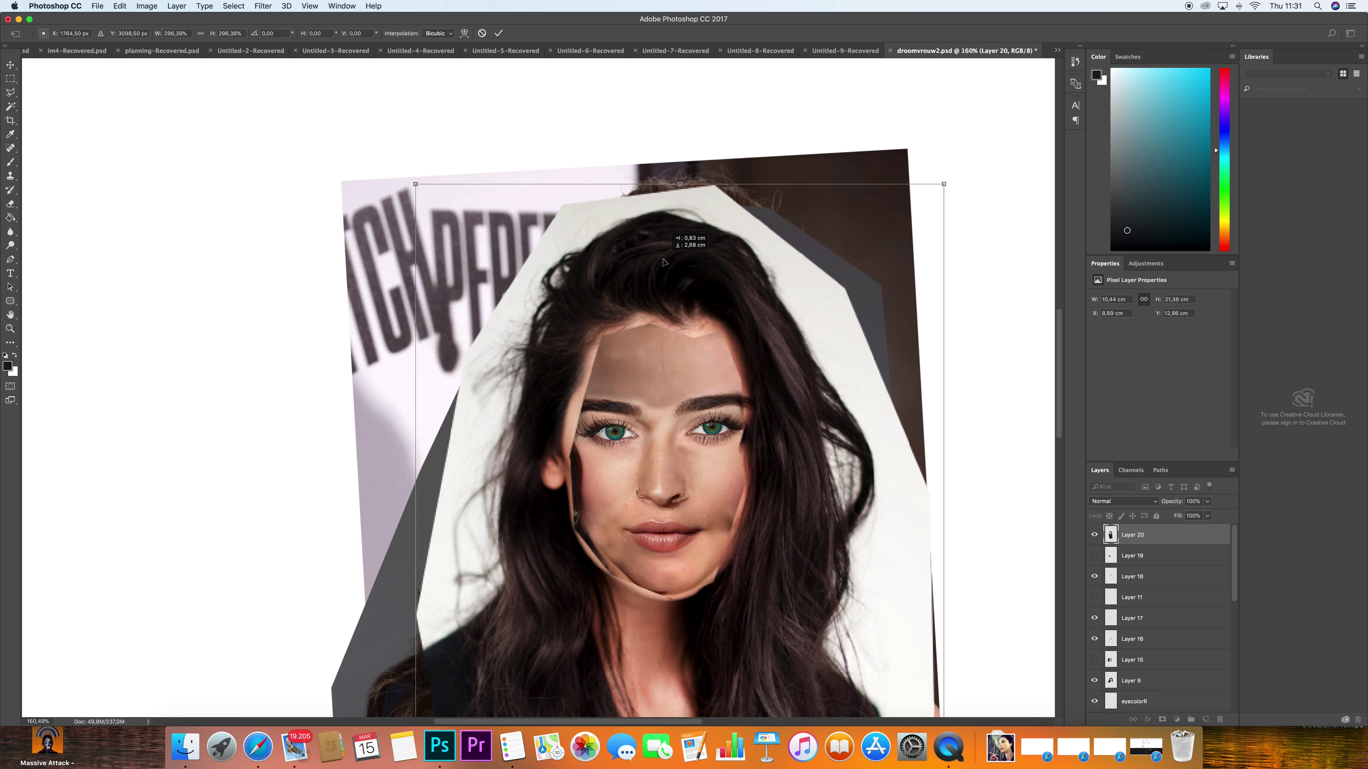
Fit the dark-haired portrait on Layer 20 over the face and erase its inner edge around the jaw and cheeks
drag(837, 327, 837, 325)
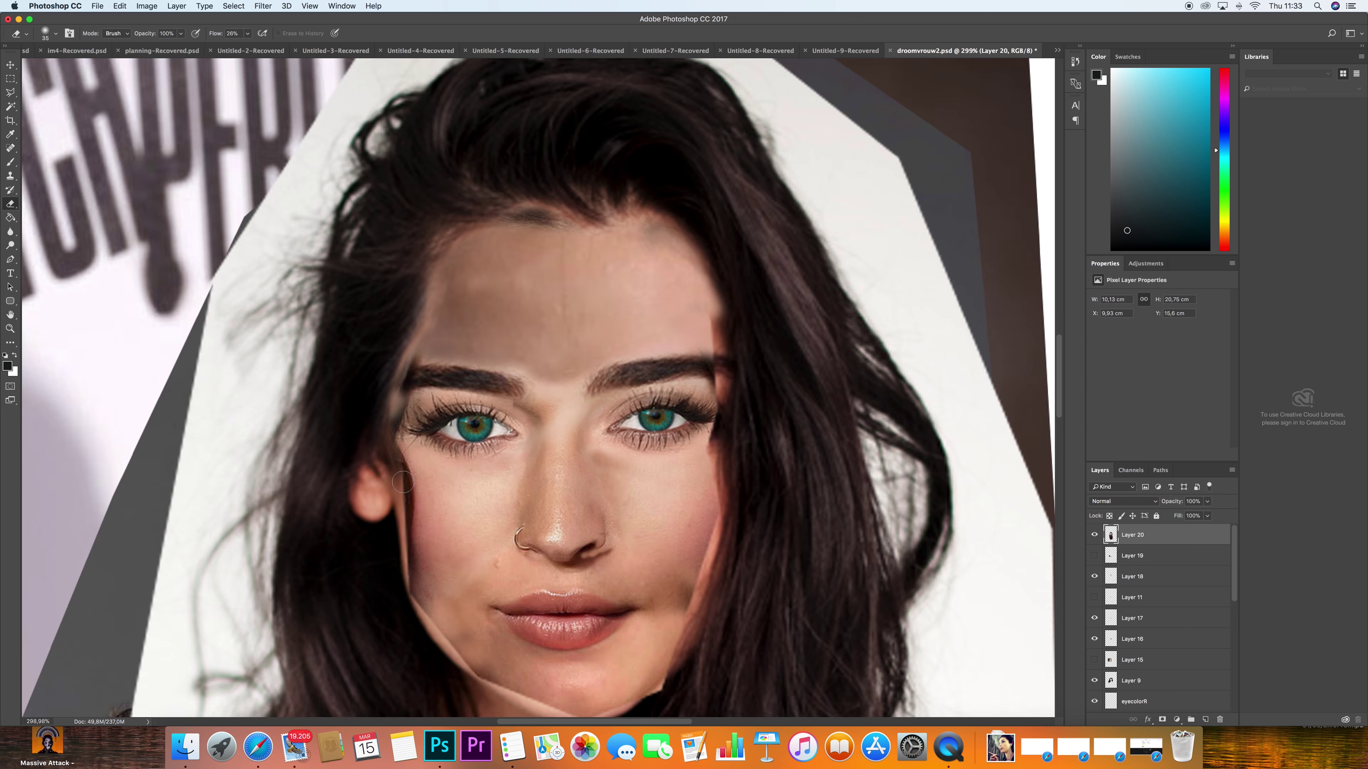
scroll(511, 596, down, 3)
drag(510, 596, 697, 255)
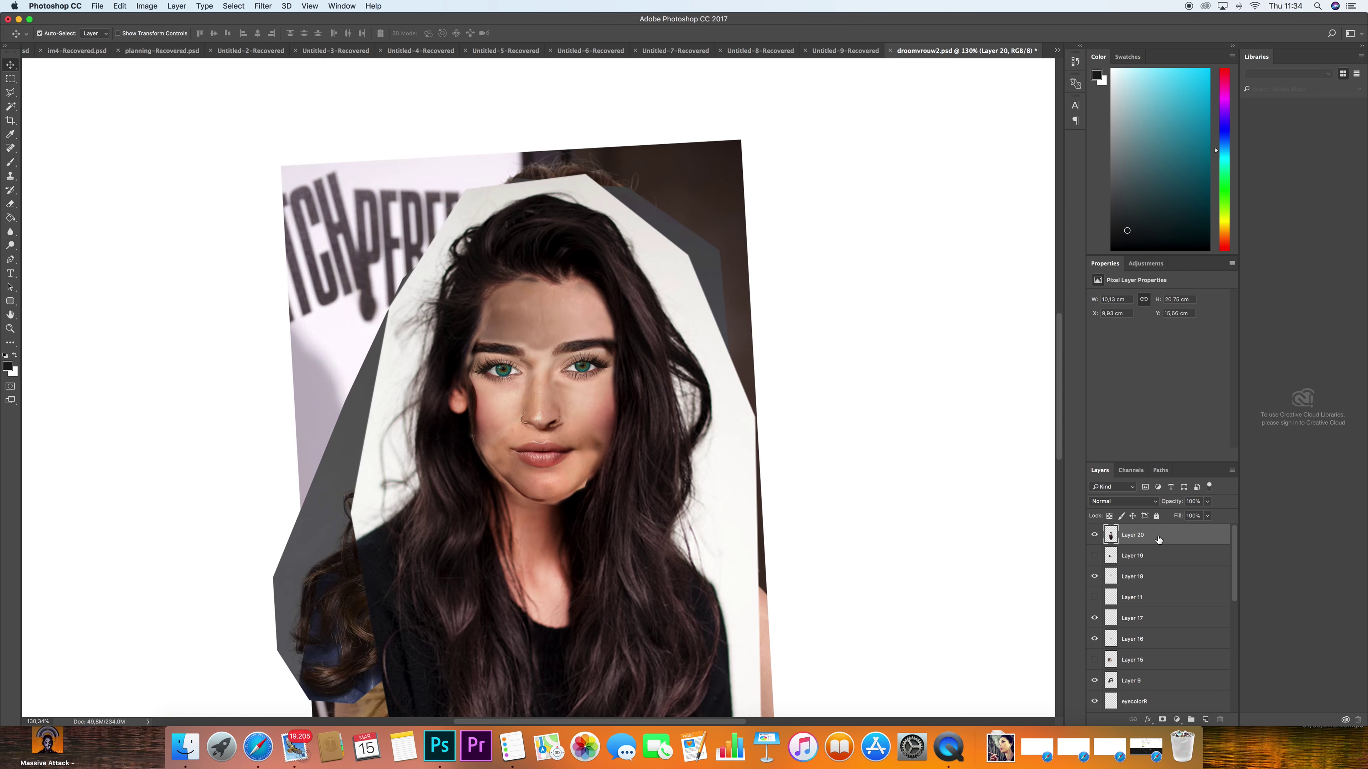
Scale the dark-haired portrait on Layer 20 down to about 10.08 by 20.65 cm with Free Transform
key(super+t)
drag(350, 172, 353, 178)
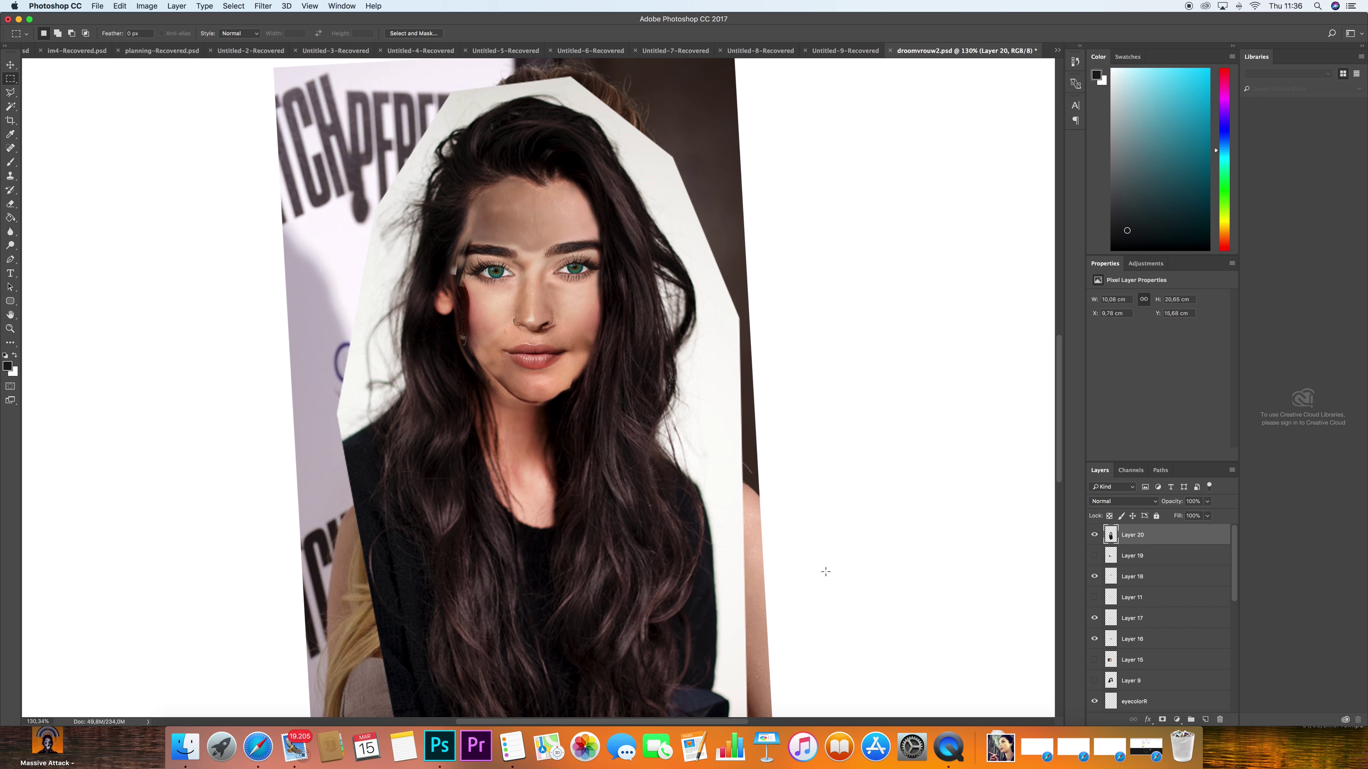
key(super+ctrl+Escape)
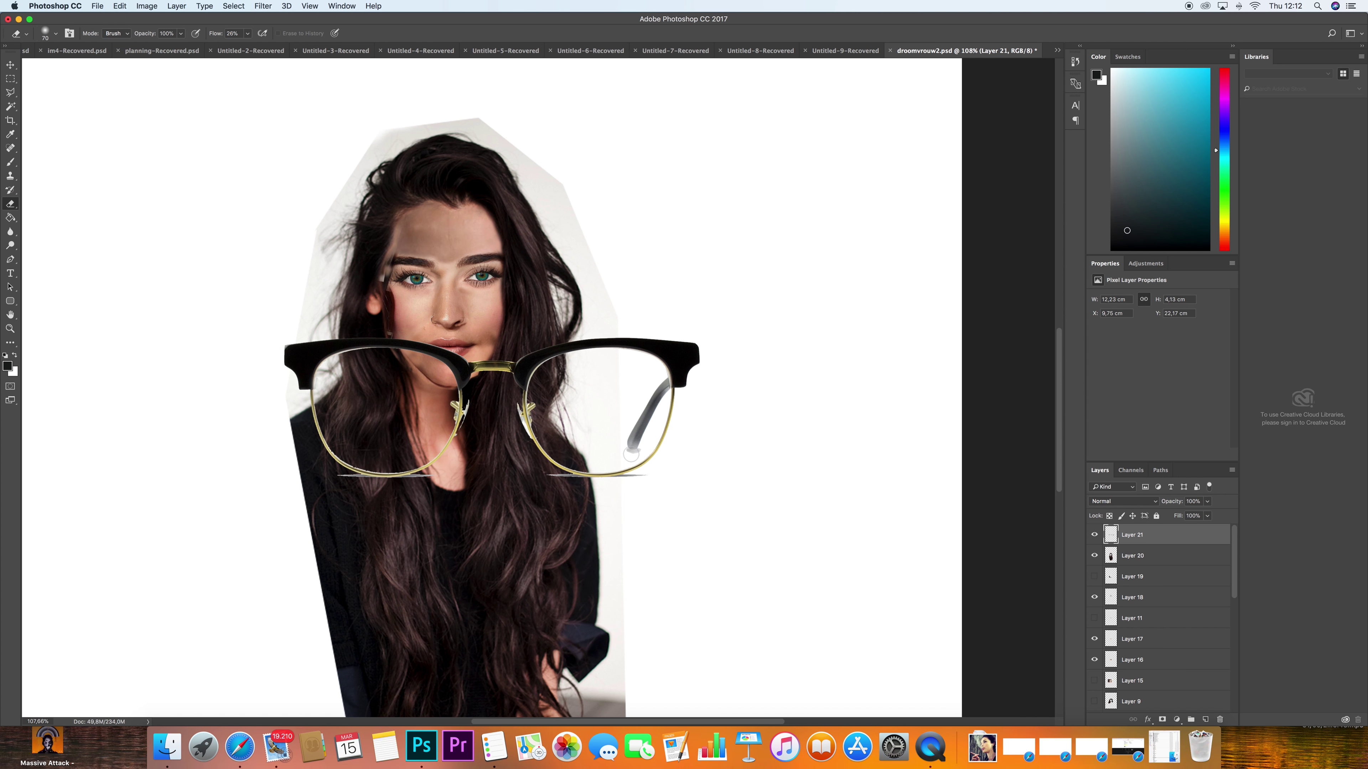
Erase the leftover temple arm from the glasses on Layer 21 and scale them to about 3.9 by 1.38 cm over the eyes
drag(631, 455, 668, 383)
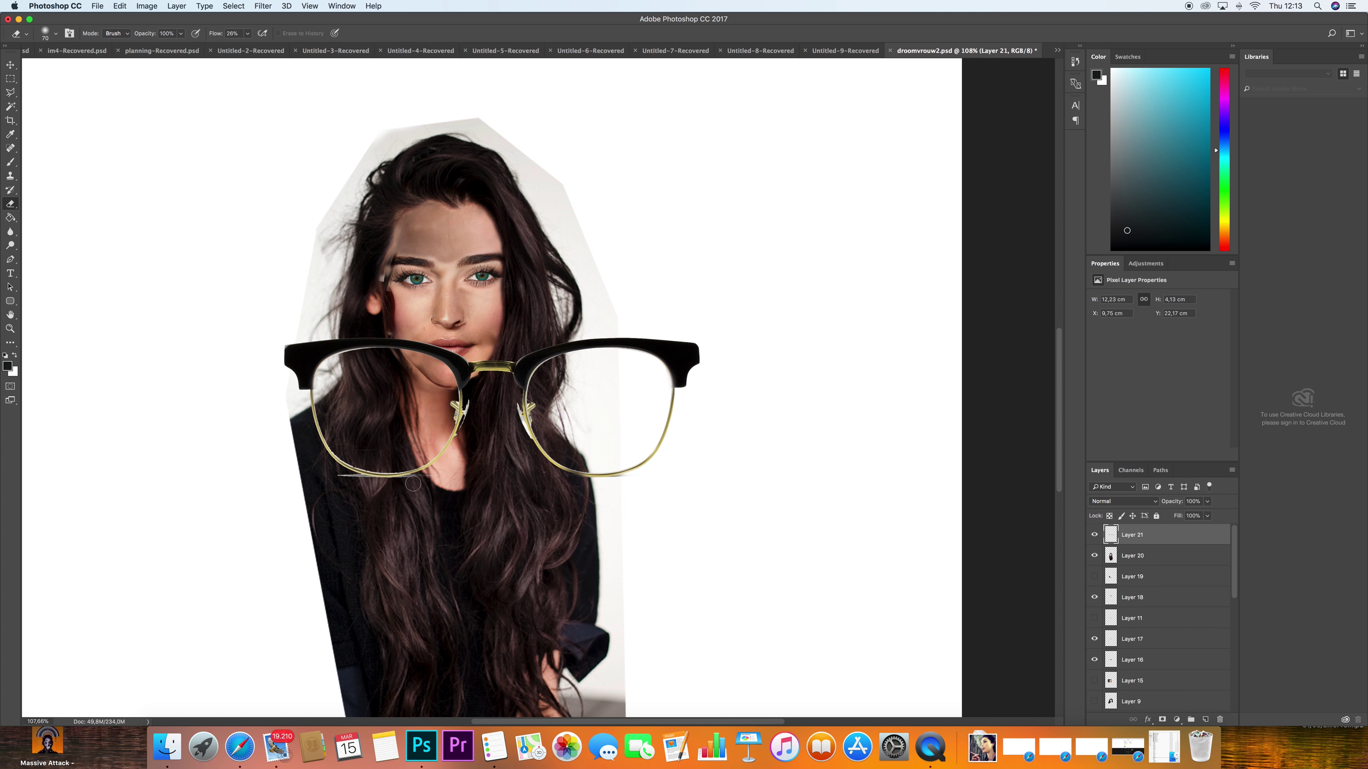
key(ctrl+t)
drag(700, 476, 515, 308)
key(Return)
key(m)
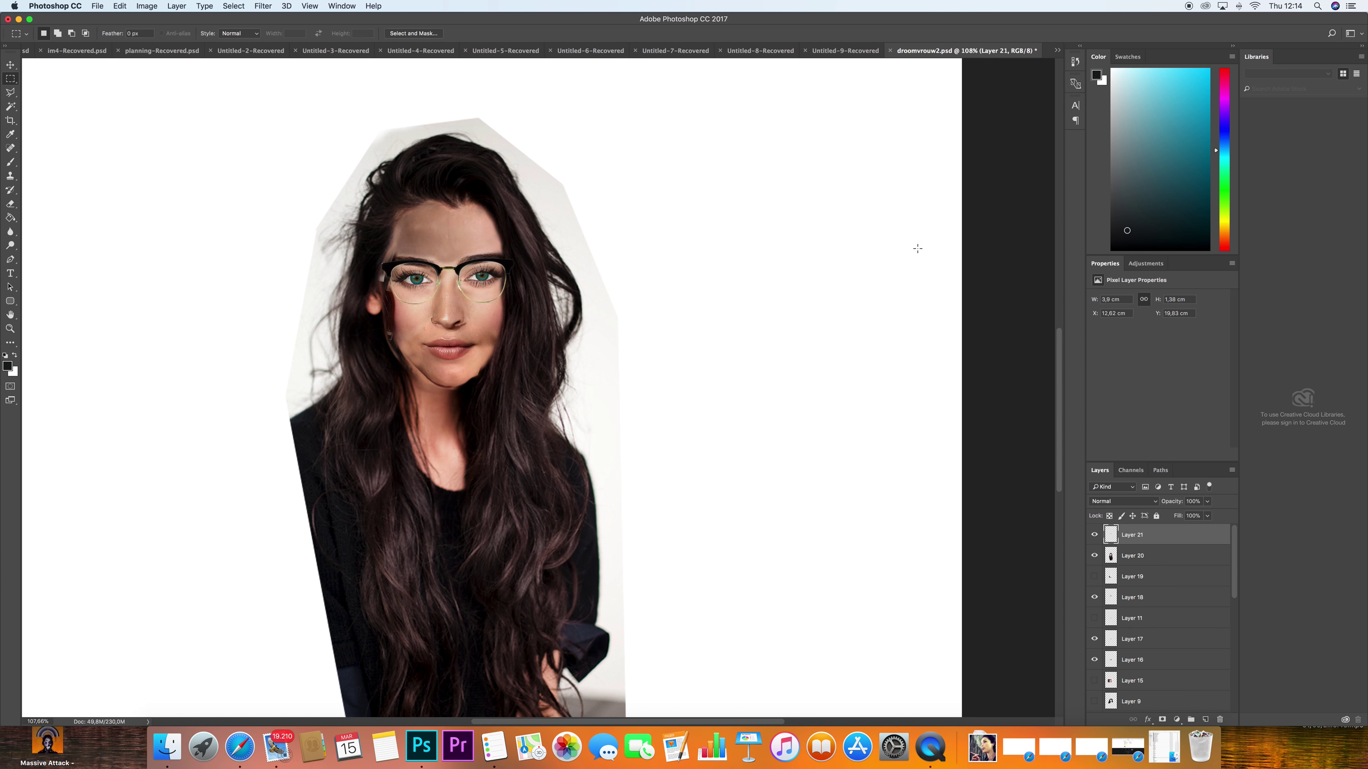
key(v)
key(Down)
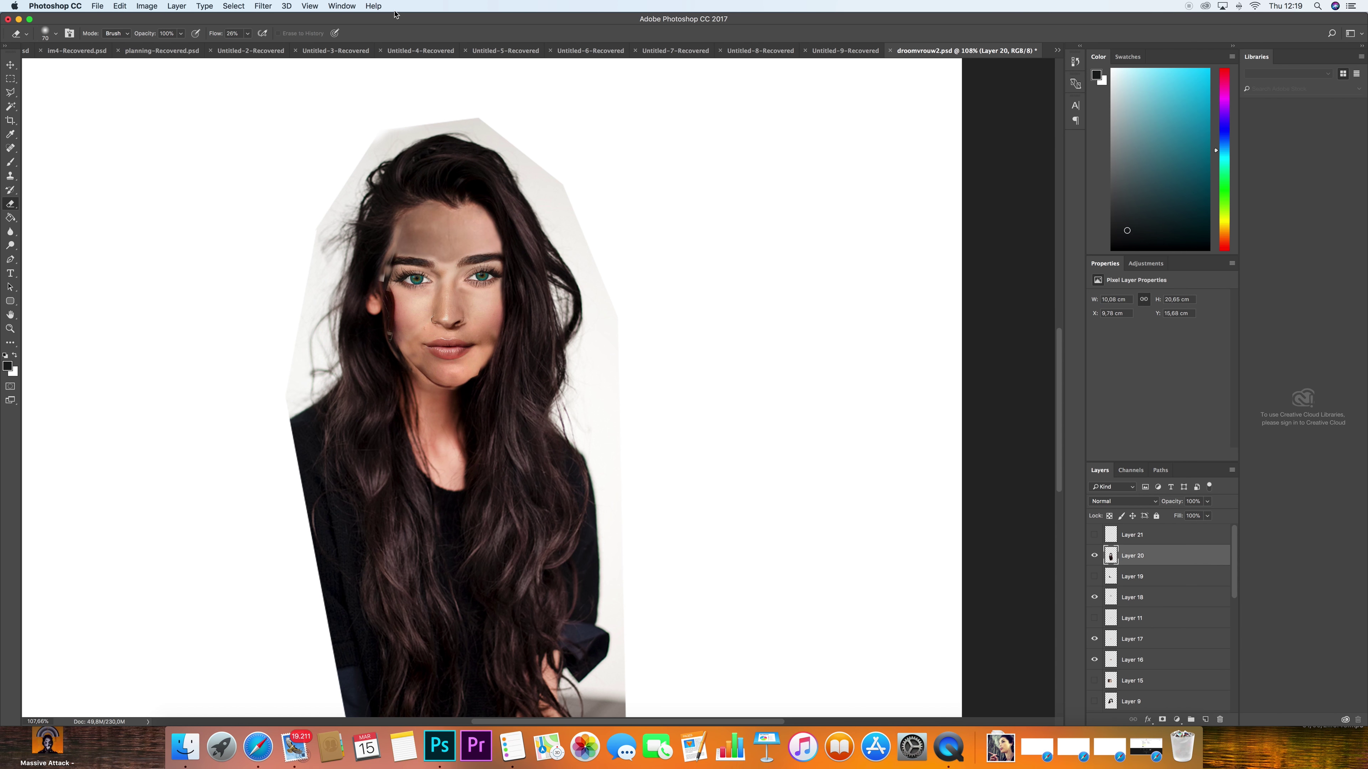
Activate the Move tool with the hair portrait on Layer 20 selected
click(11, 65)
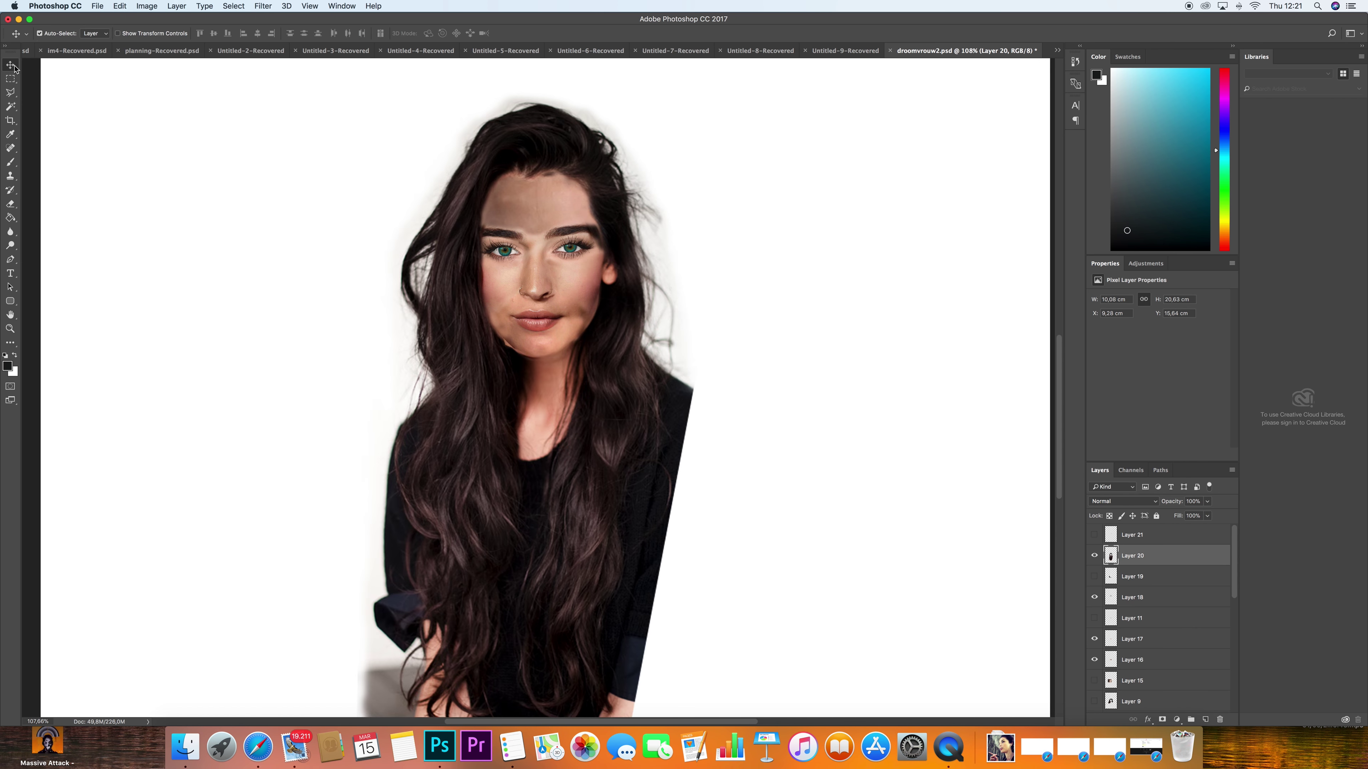
scroll(721, 388, down, 2)
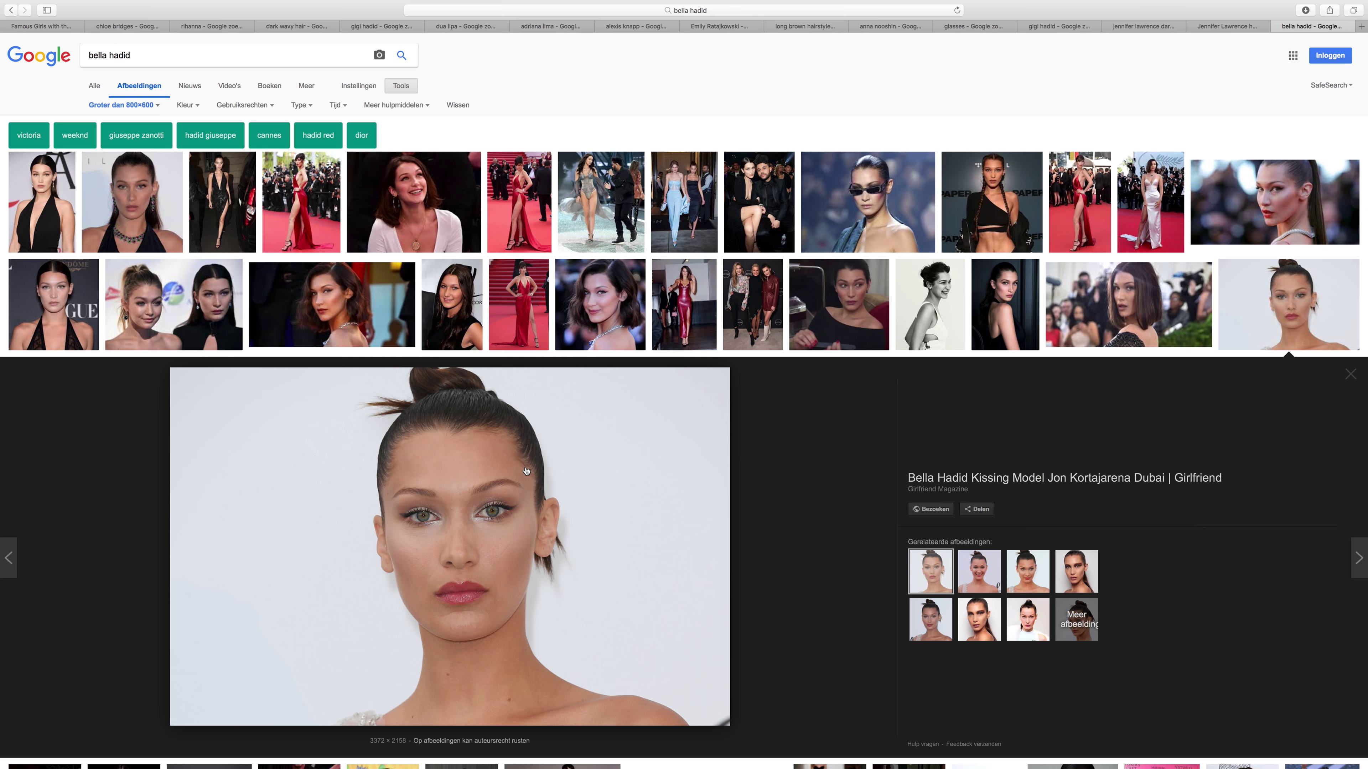
key(Escape)
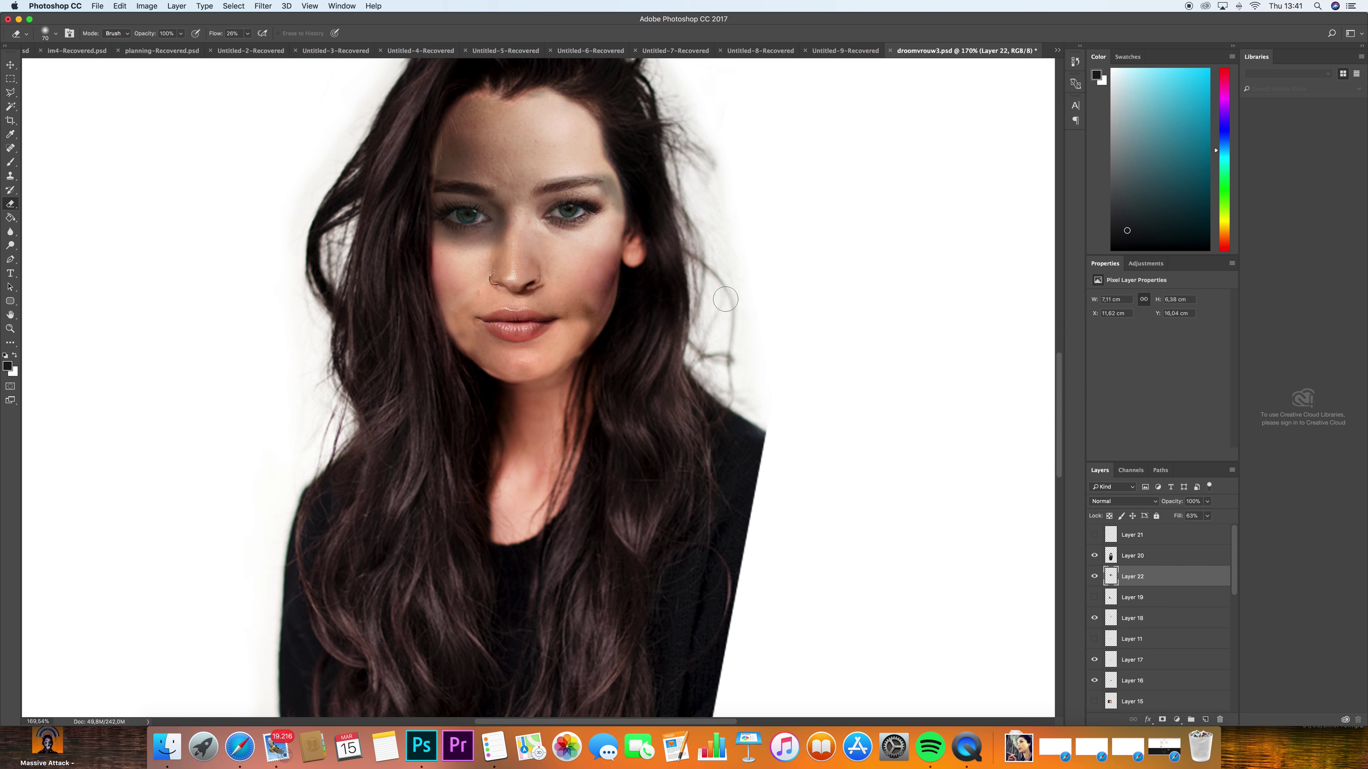
Raise the fill of the face piece on Layer 22 to 84% and select Layer 18
drag(1207, 516, 1218, 532)
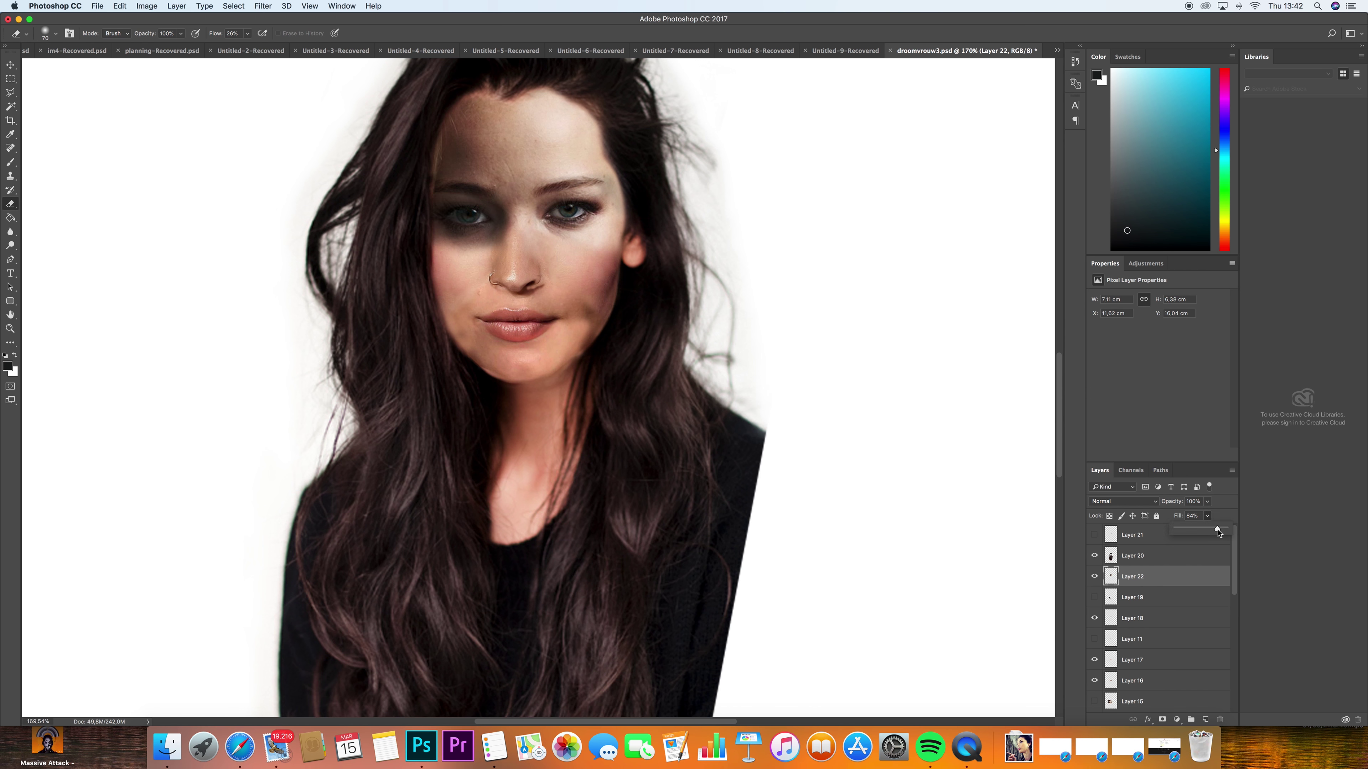
click(1141, 622)
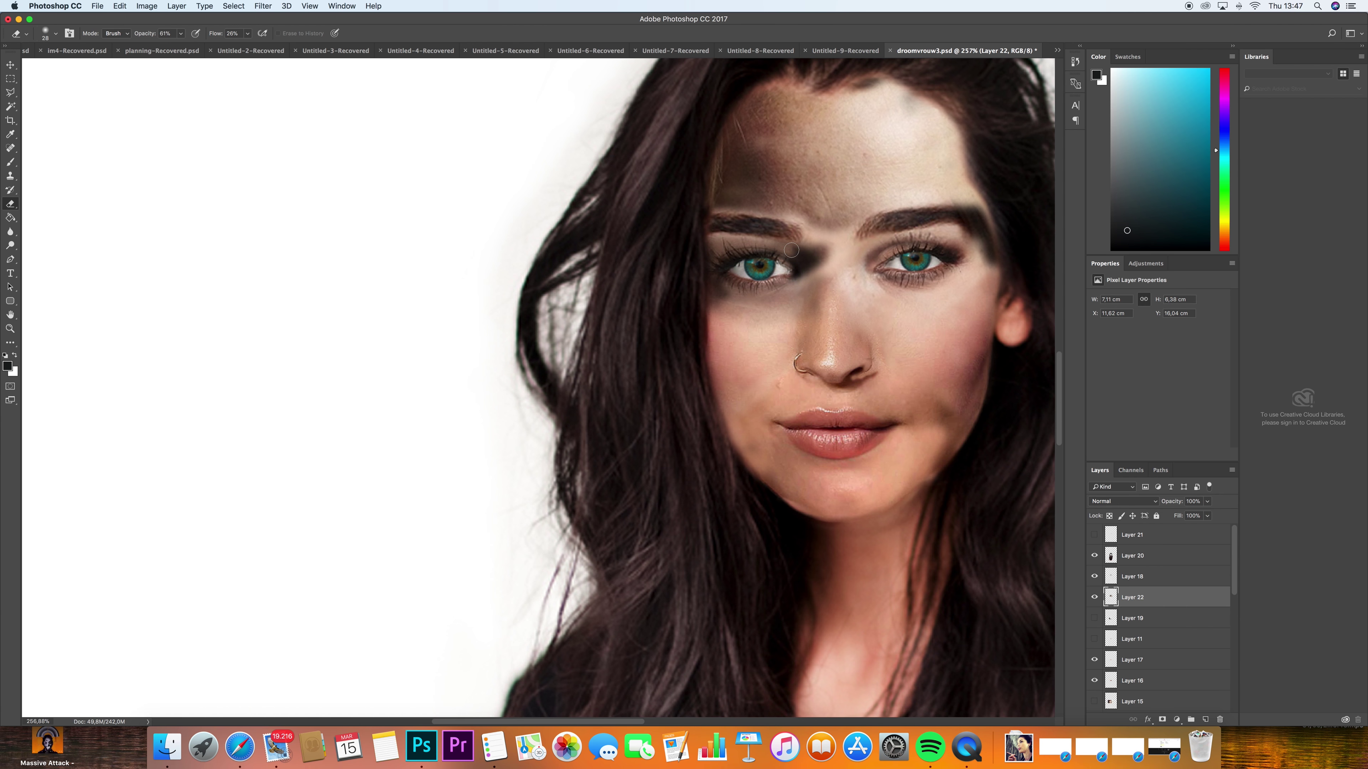
key(super+0)
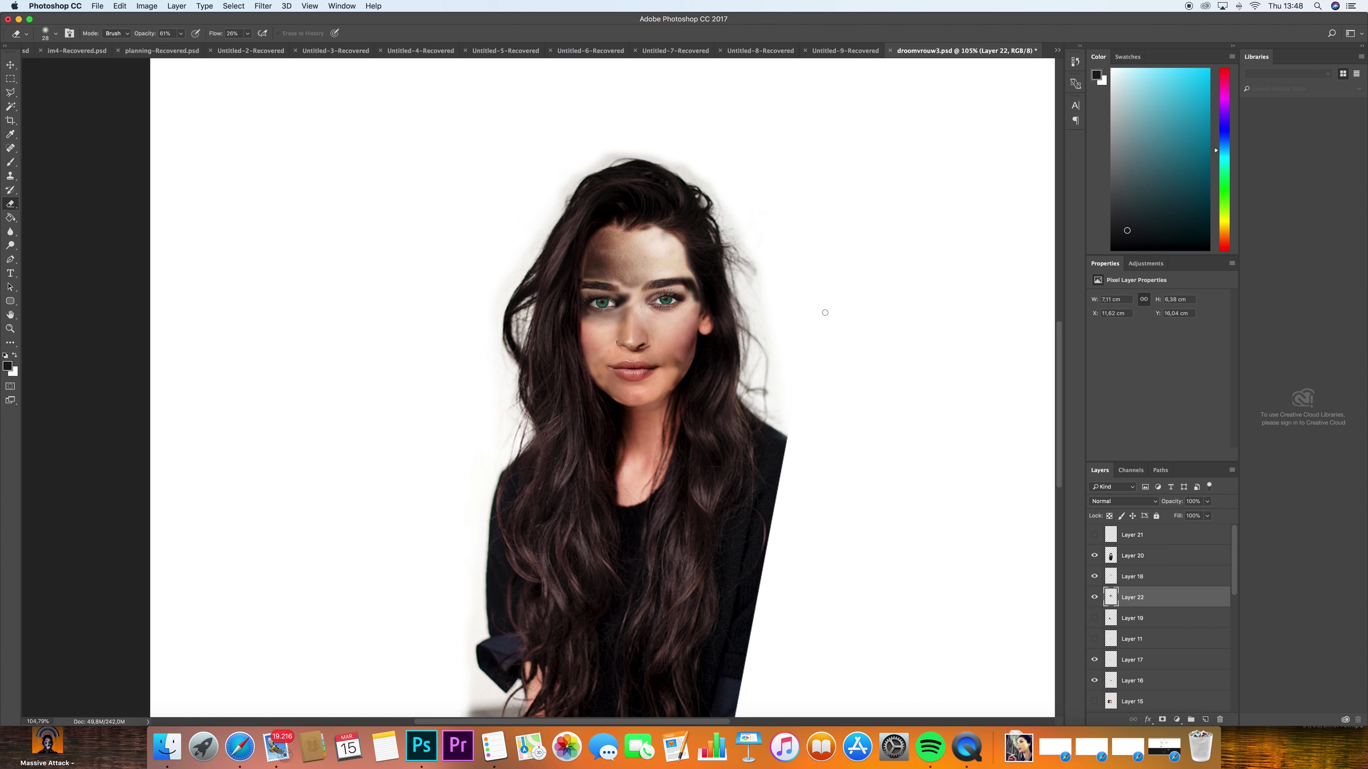
click(969, 747)
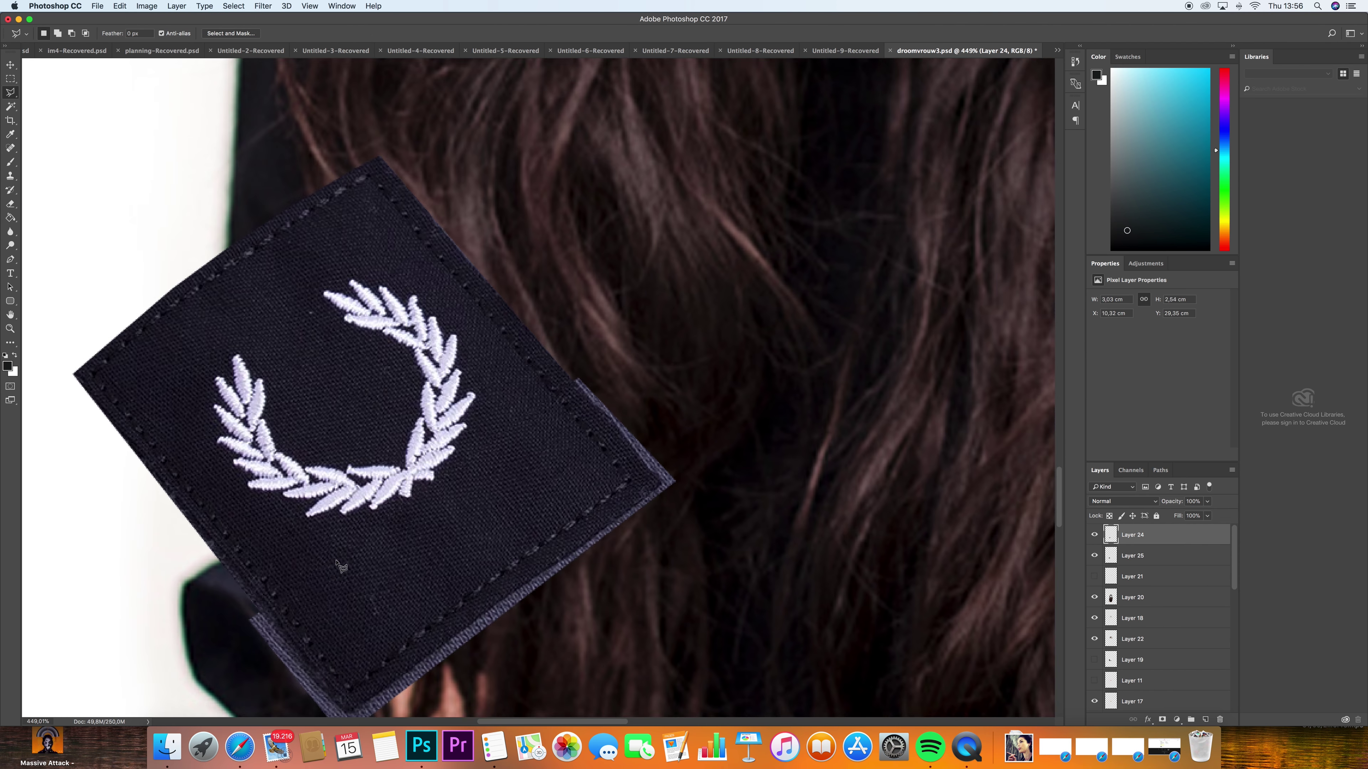
scroll(341, 566, up, 2)
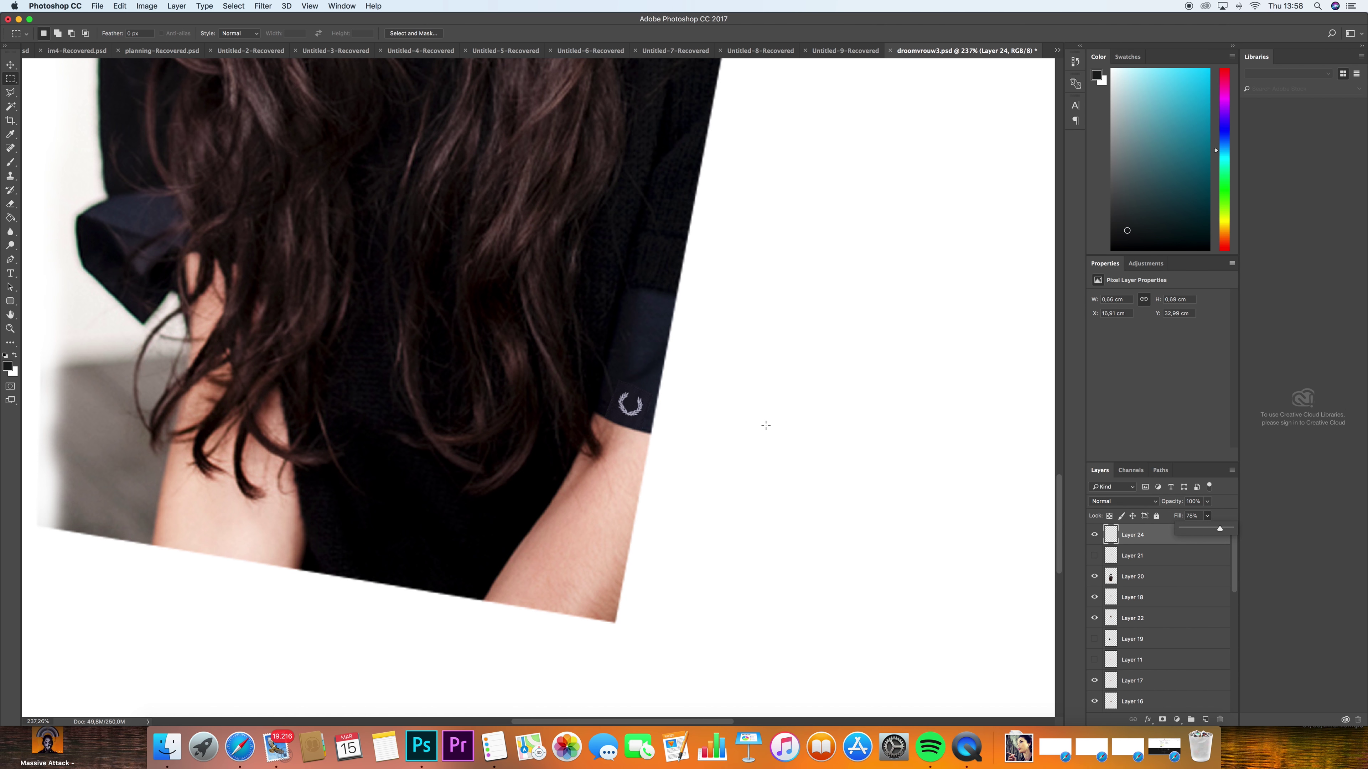
key(super+0)
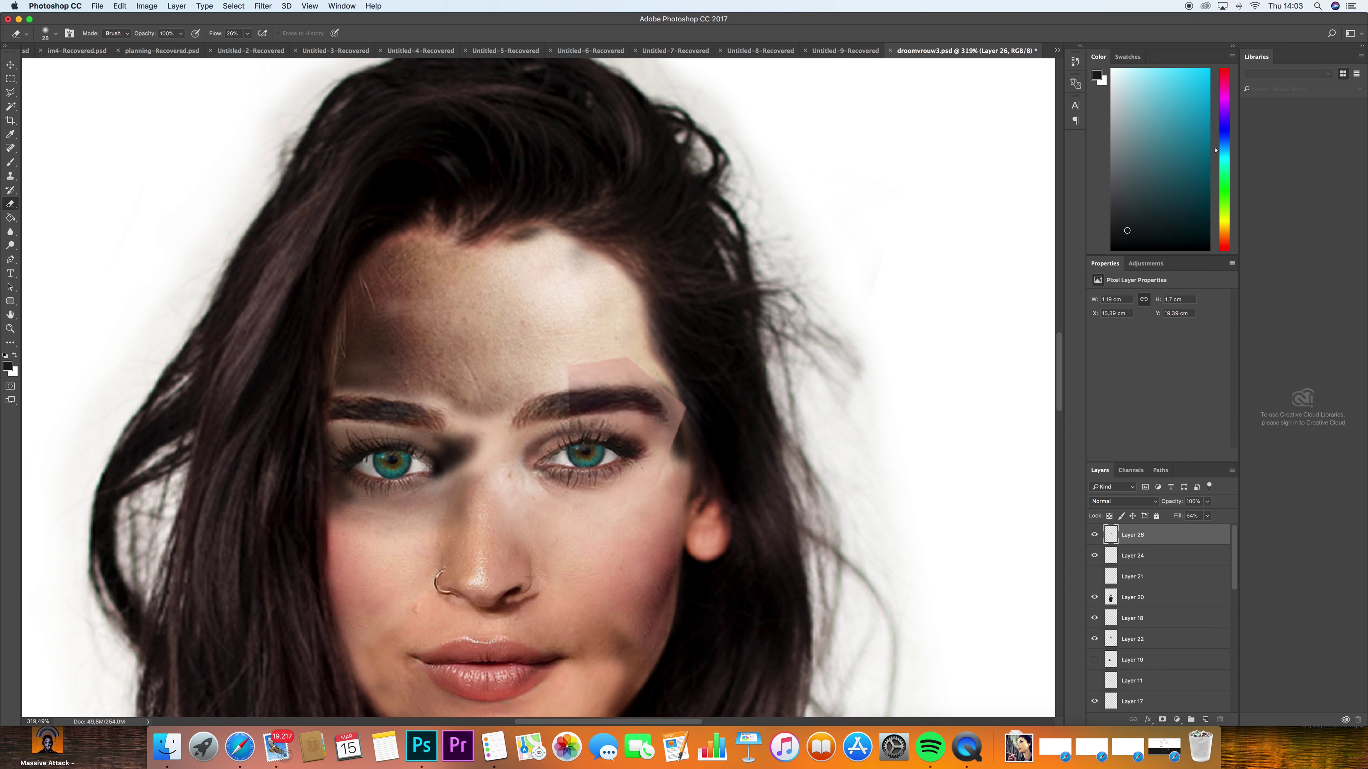
Raise the fill of the eyebrow patch on Layer 26
drag(1207, 516, 1272, 535)
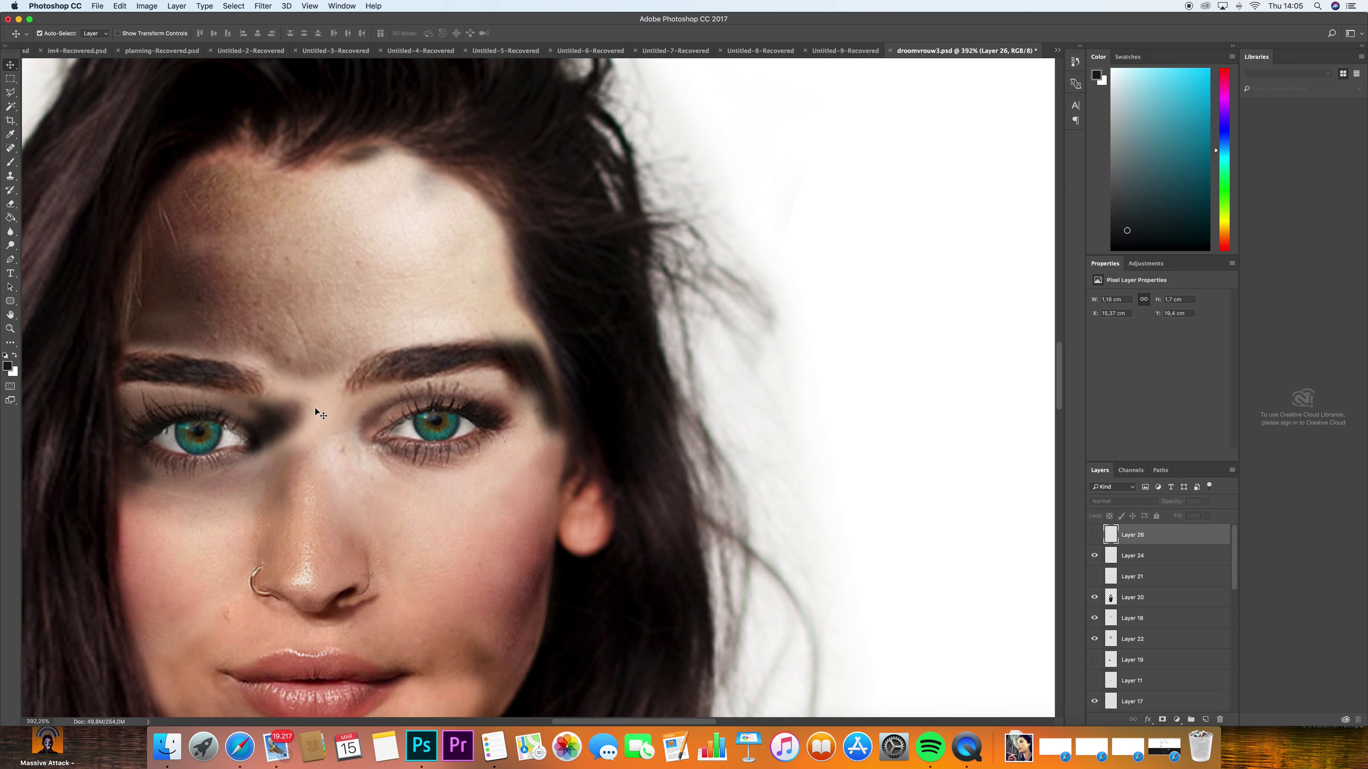
Select the eyebrow piece on Layer 18 and soften the dark edge beside the right-hand eyebrow with the Eraser at 50% opacity
click(317, 412)
key(e)
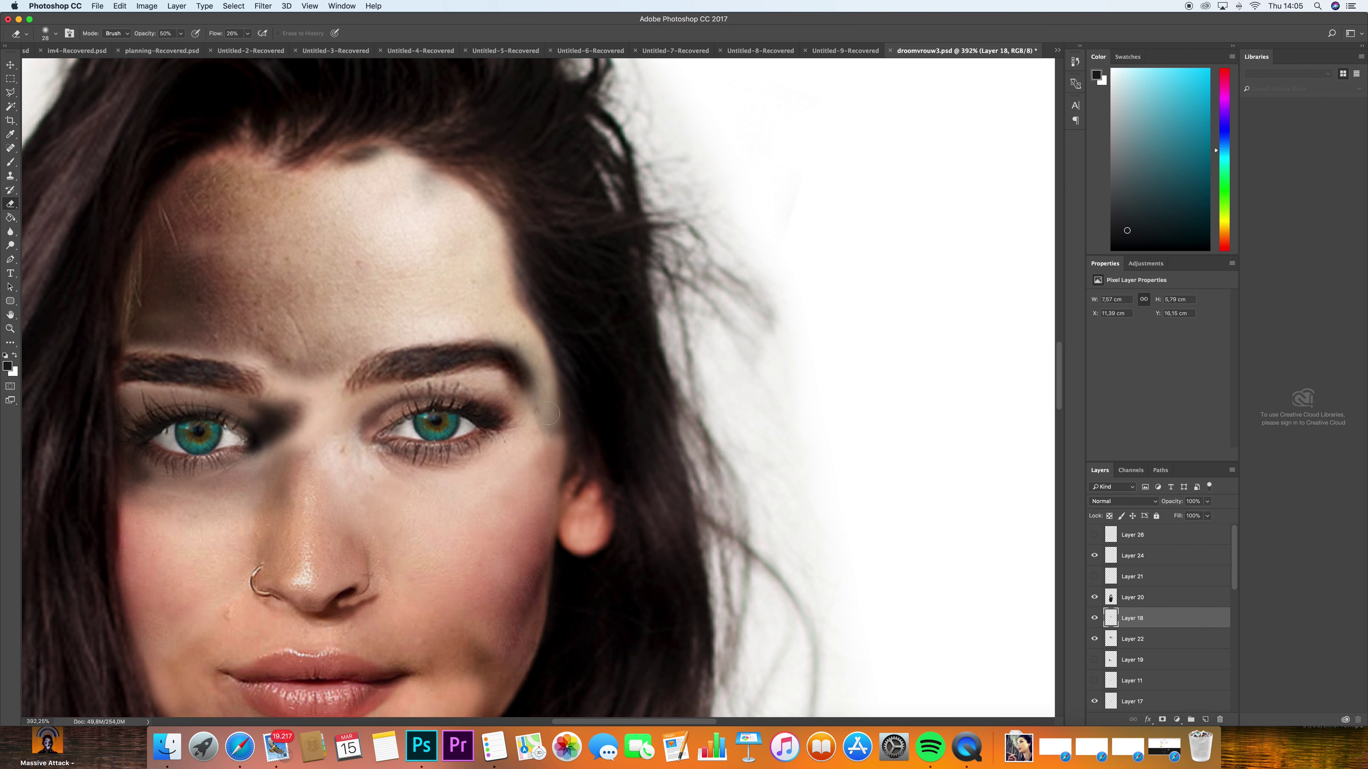
scroll(893, 372, down, 5)
scroll(544, 337, up, 3)
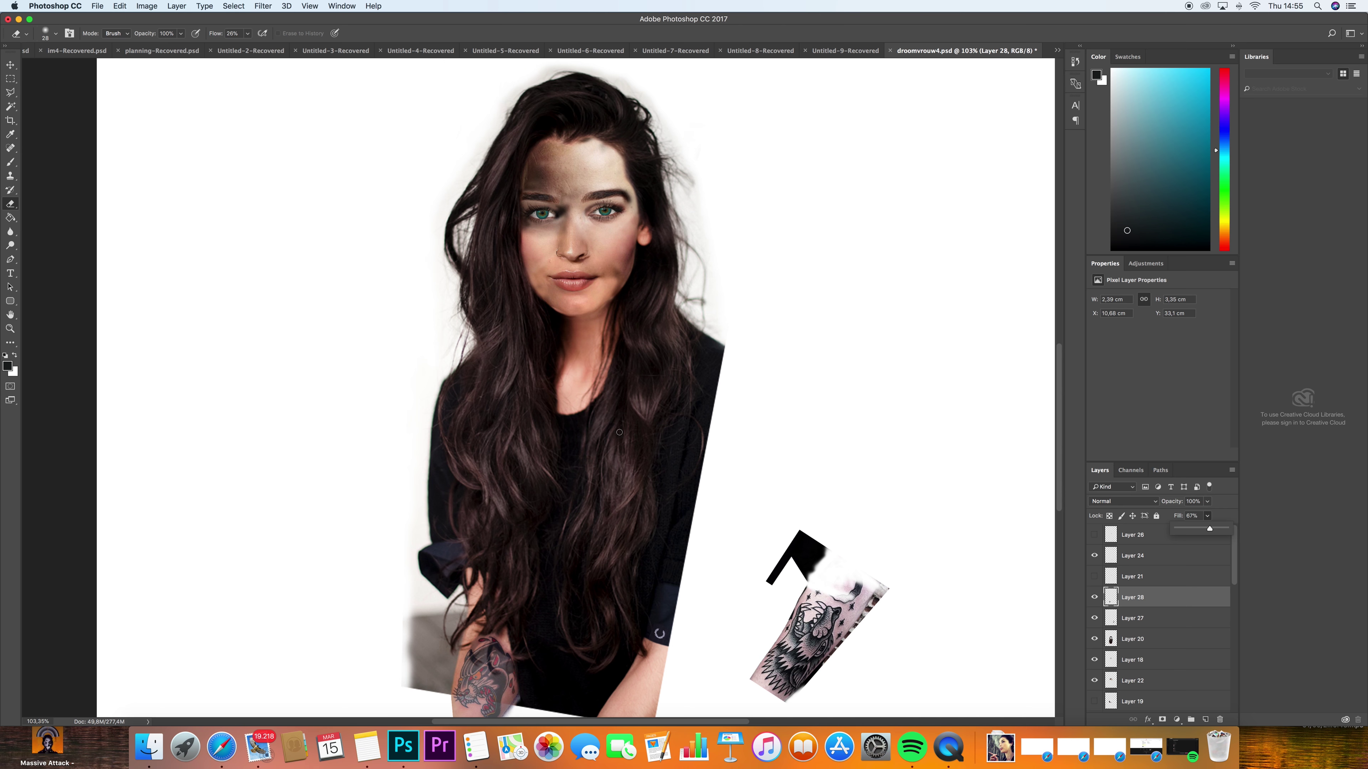
Select the sleeve strip on Layer 34 and adjust it along the cuff with Free Transform
scroll(619, 432, down, 5)
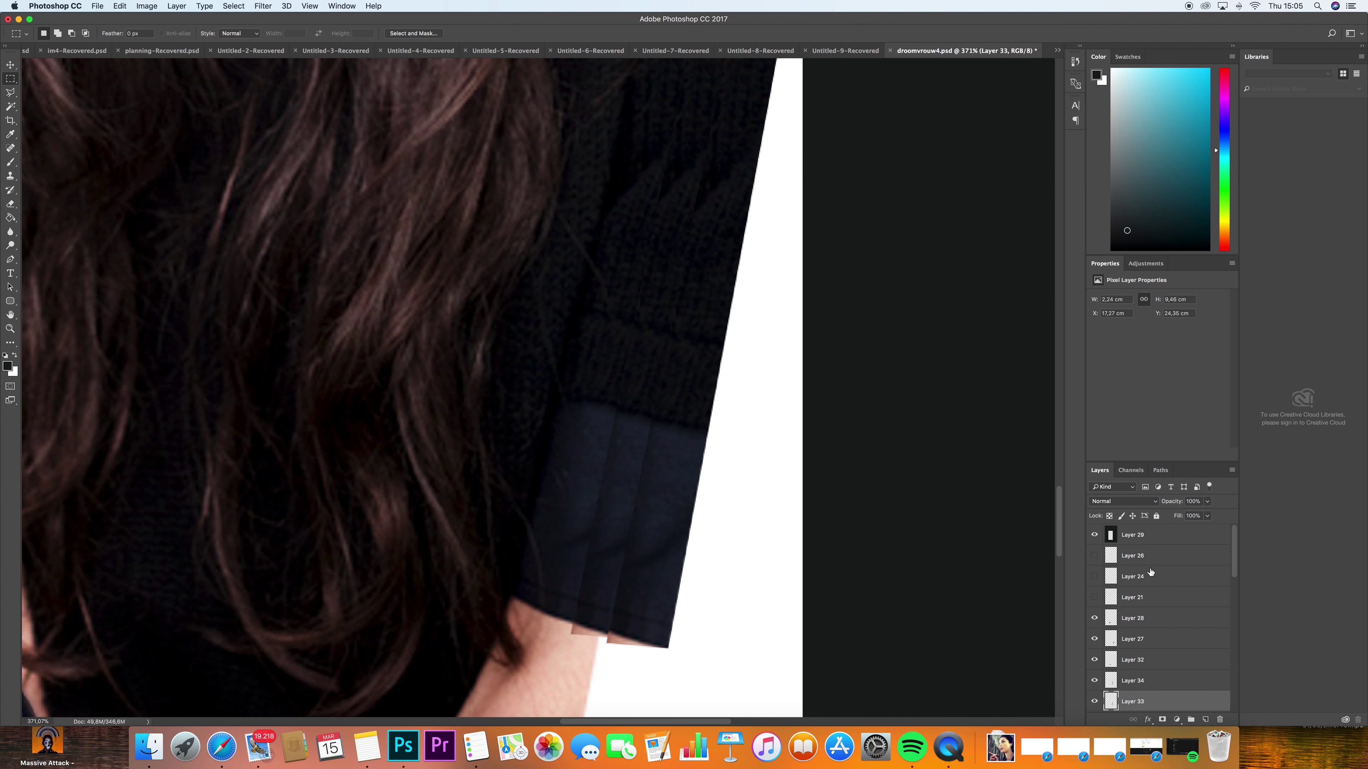
click(1132, 680)
key(super+t)
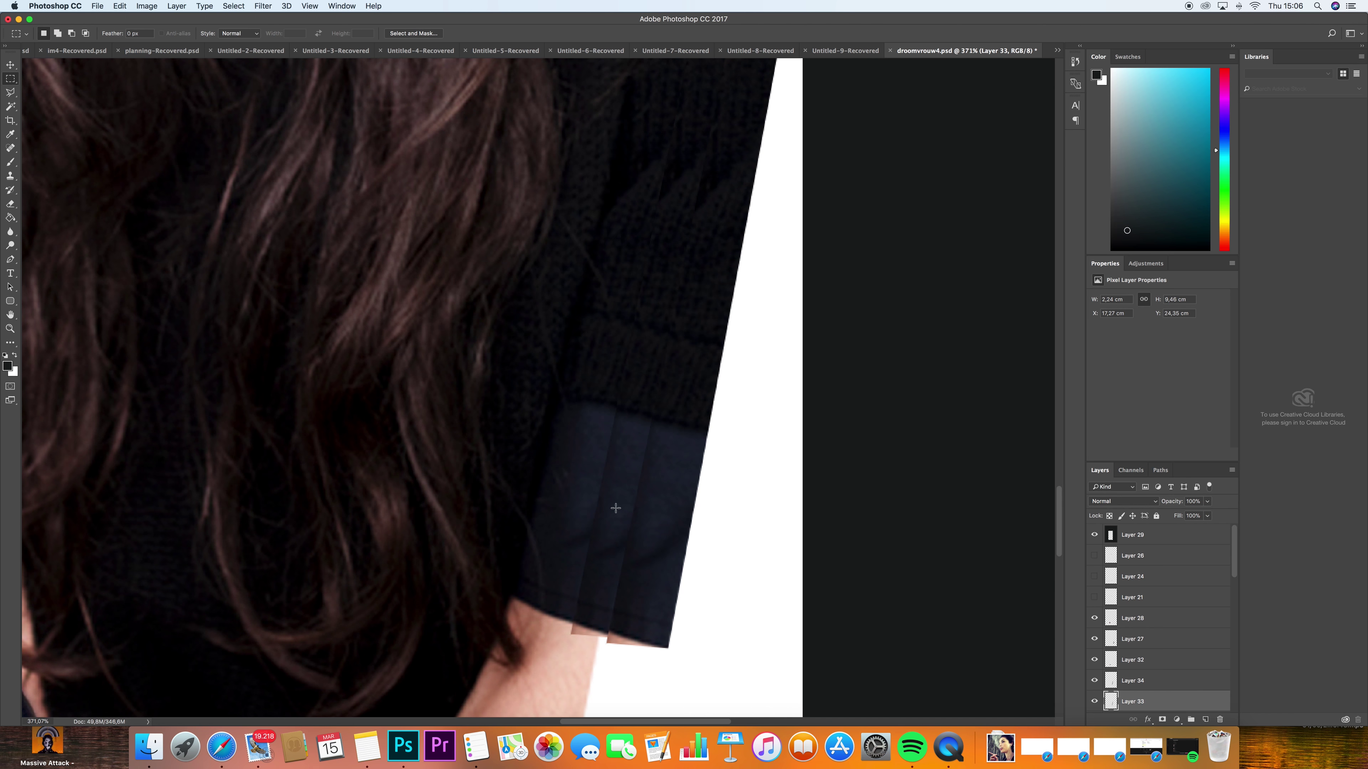
scroll(627, 524, right, 1)
key(alt+bracketright)
key(super+shift+t)
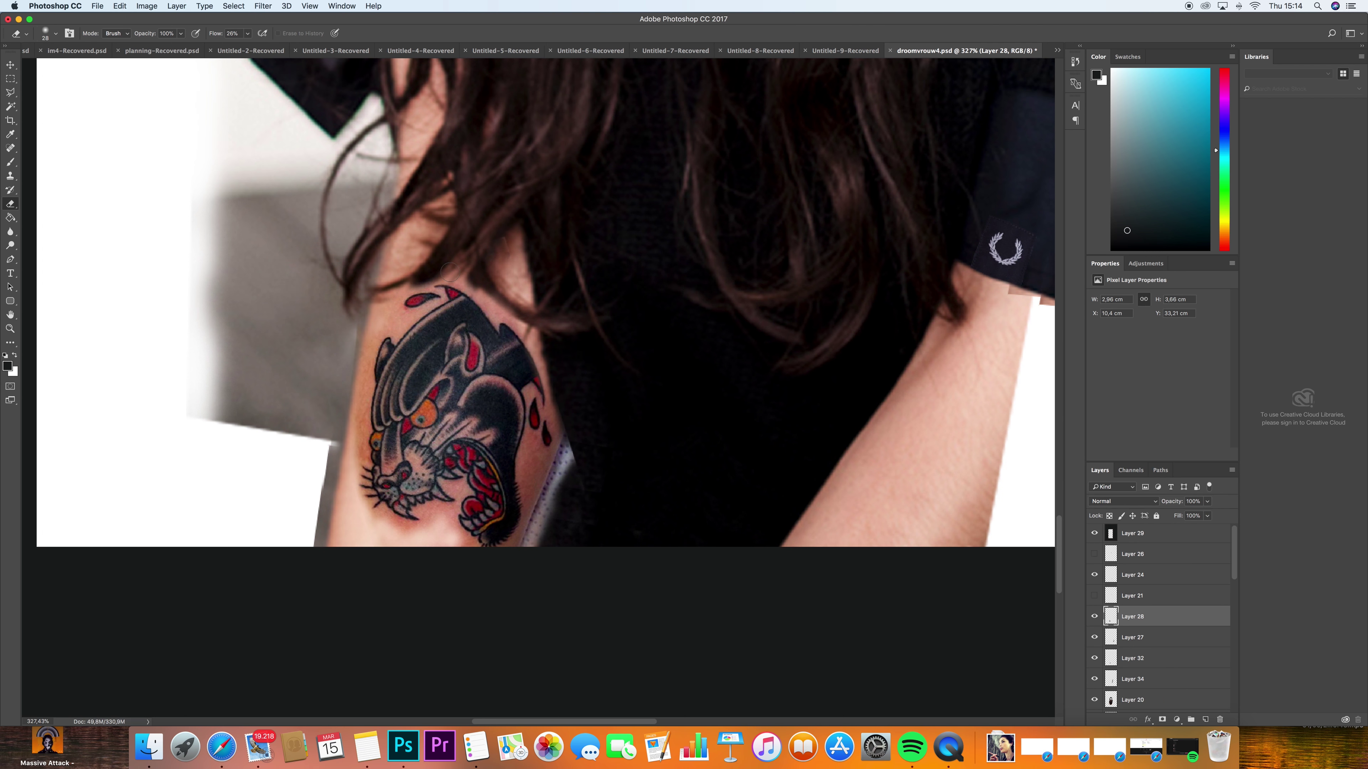
scroll(356, 459, up, 5)
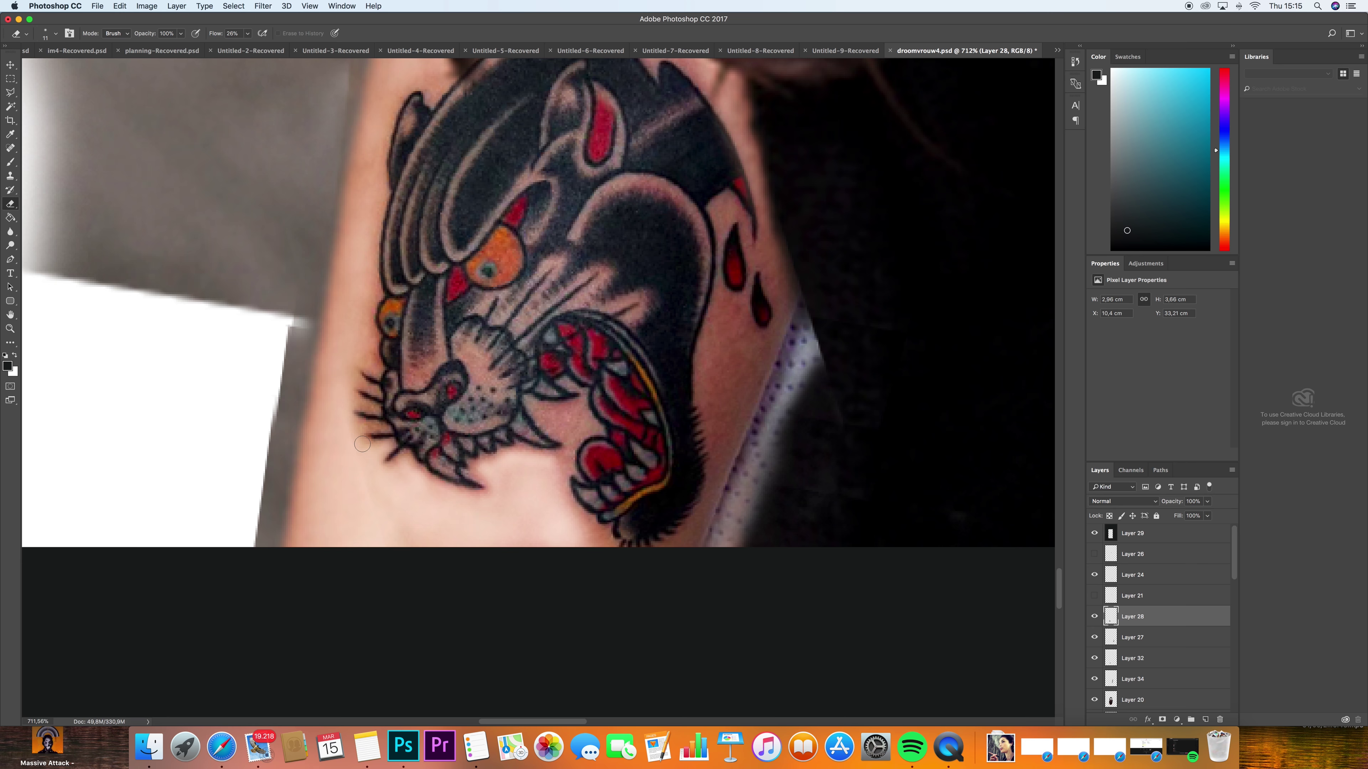
scroll(362, 444, down, 4)
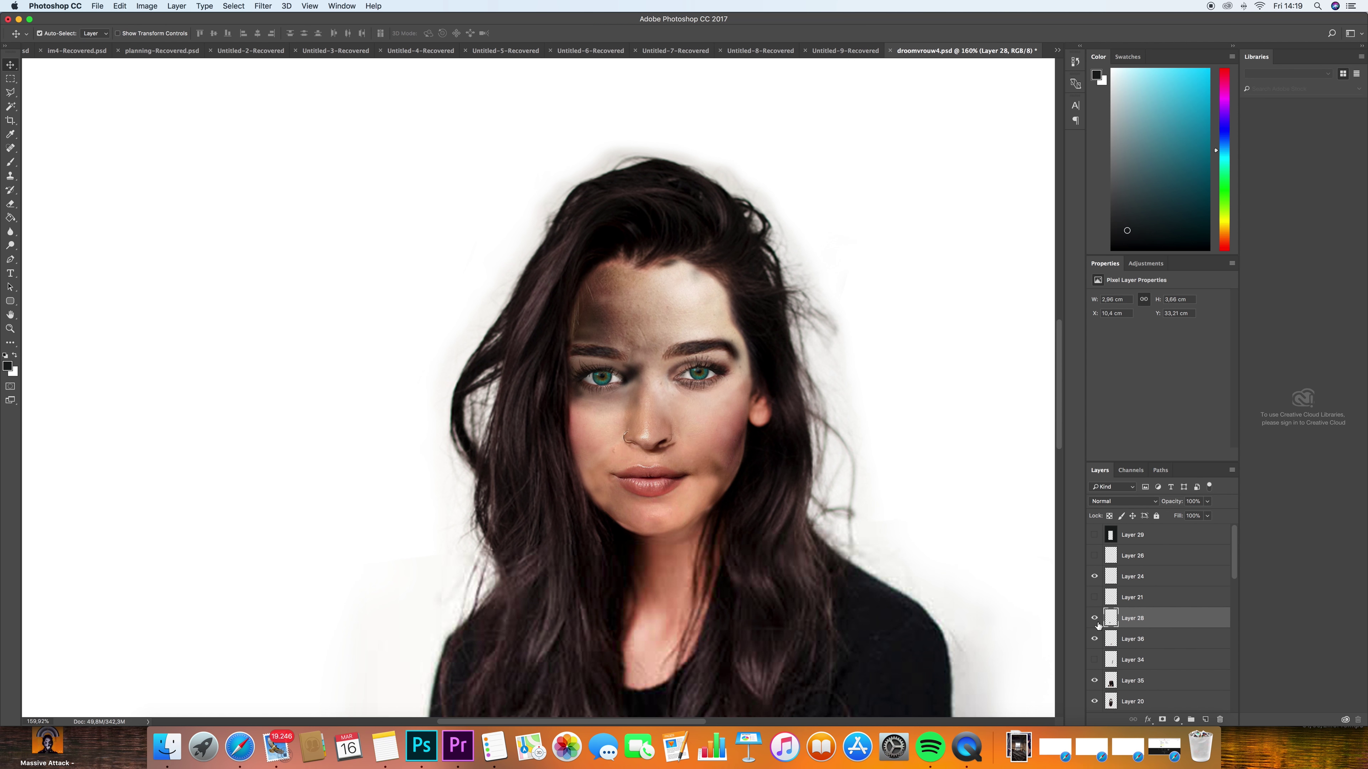
Select Layer 18, the eyebrow piece beneath the hair portrait layer
scroll(1131, 593, down, 3)
click(1135, 534)
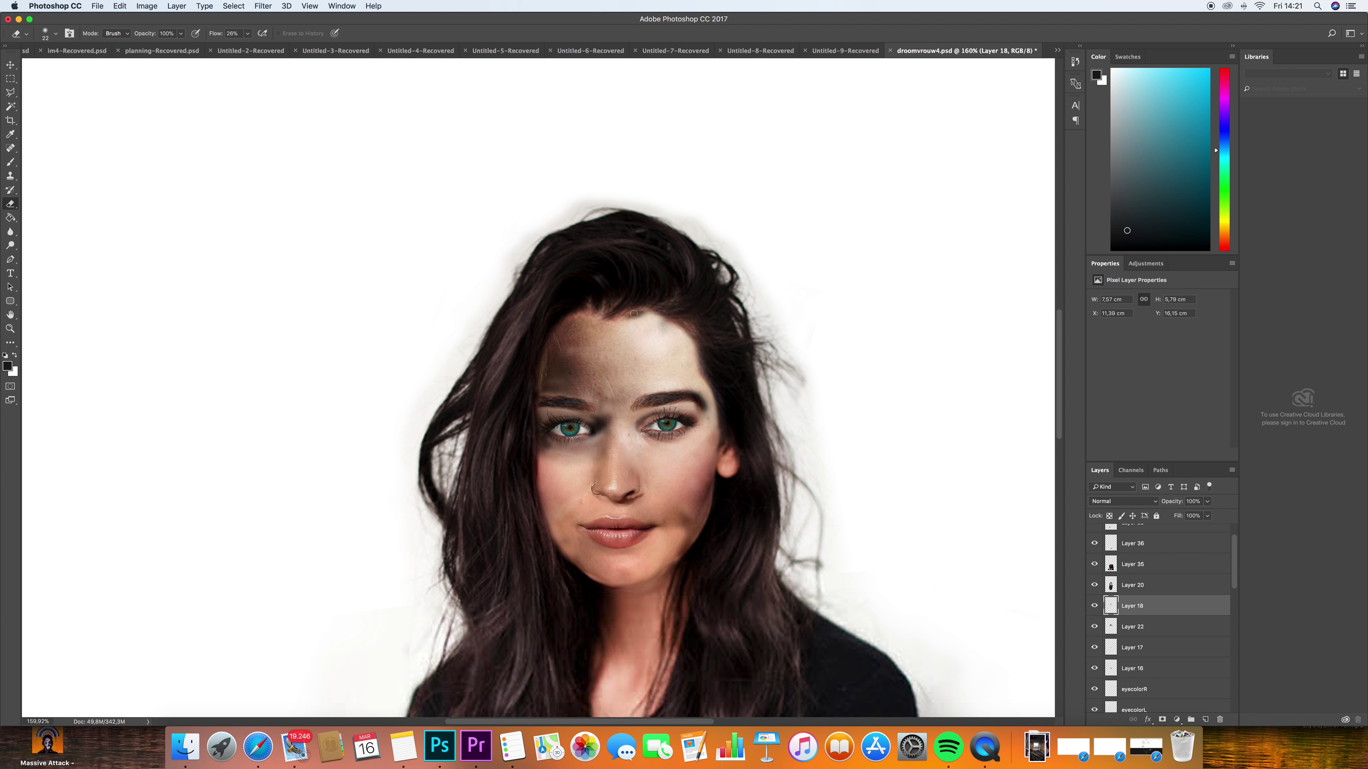
Rename the eyebrow layer "Wenkles Dua Lipa" and the forehead layer below it "Voorhoofd Jennifer Lawrence"
right_click(482, 754)
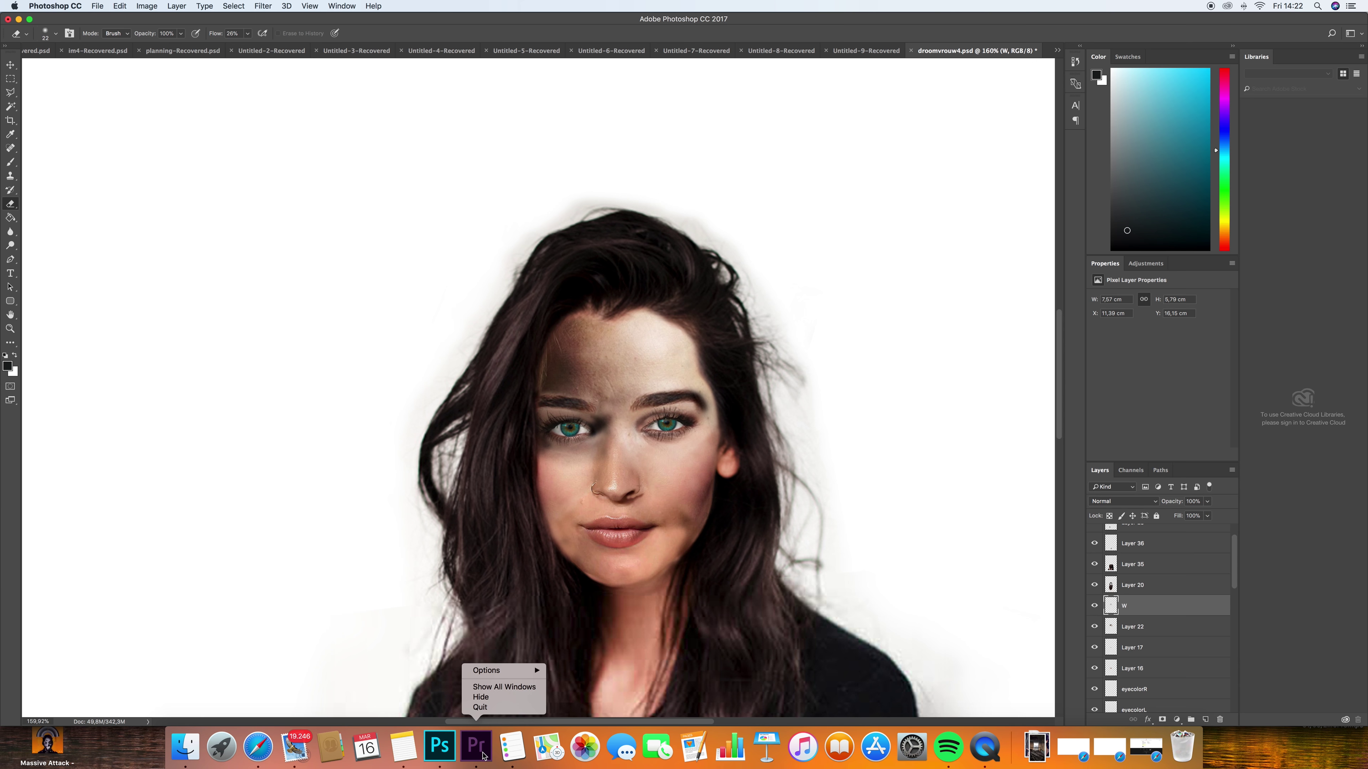
click(930, 376)
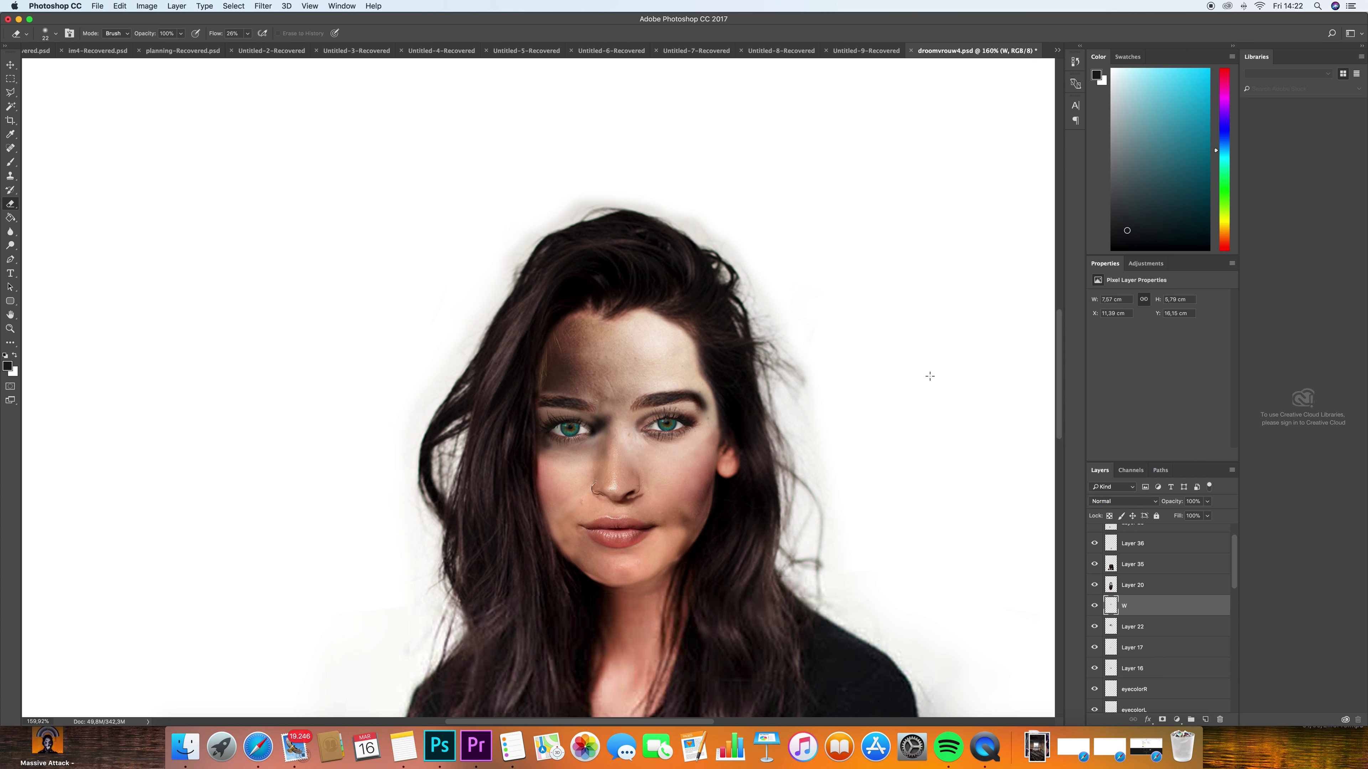
double_click(1153, 607)
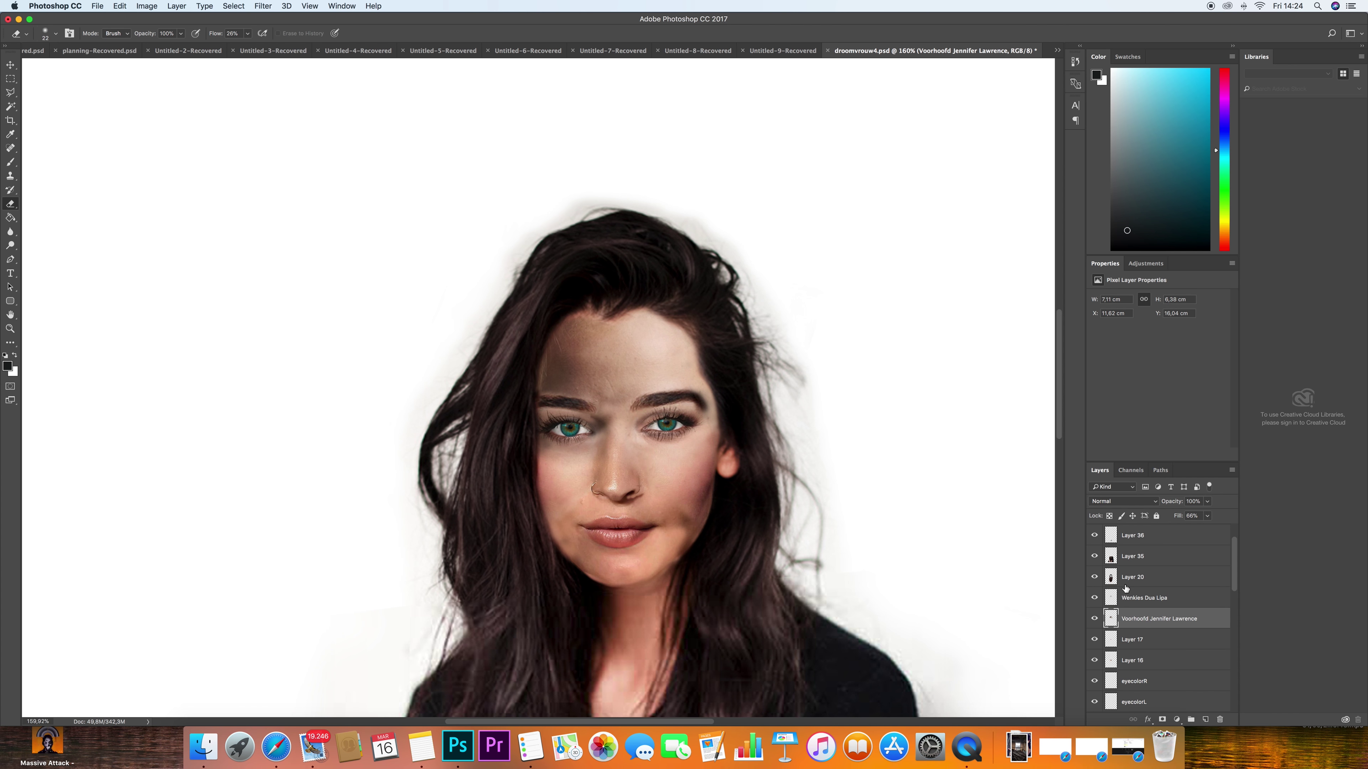
Rename the chin and lips layers "Chin Alexis Knapp" and "Lips Emily Ratajkowski", and set the eyecolorL layer's fill to 52%
scroll(1126, 588, down, 3)
click(1138, 580)
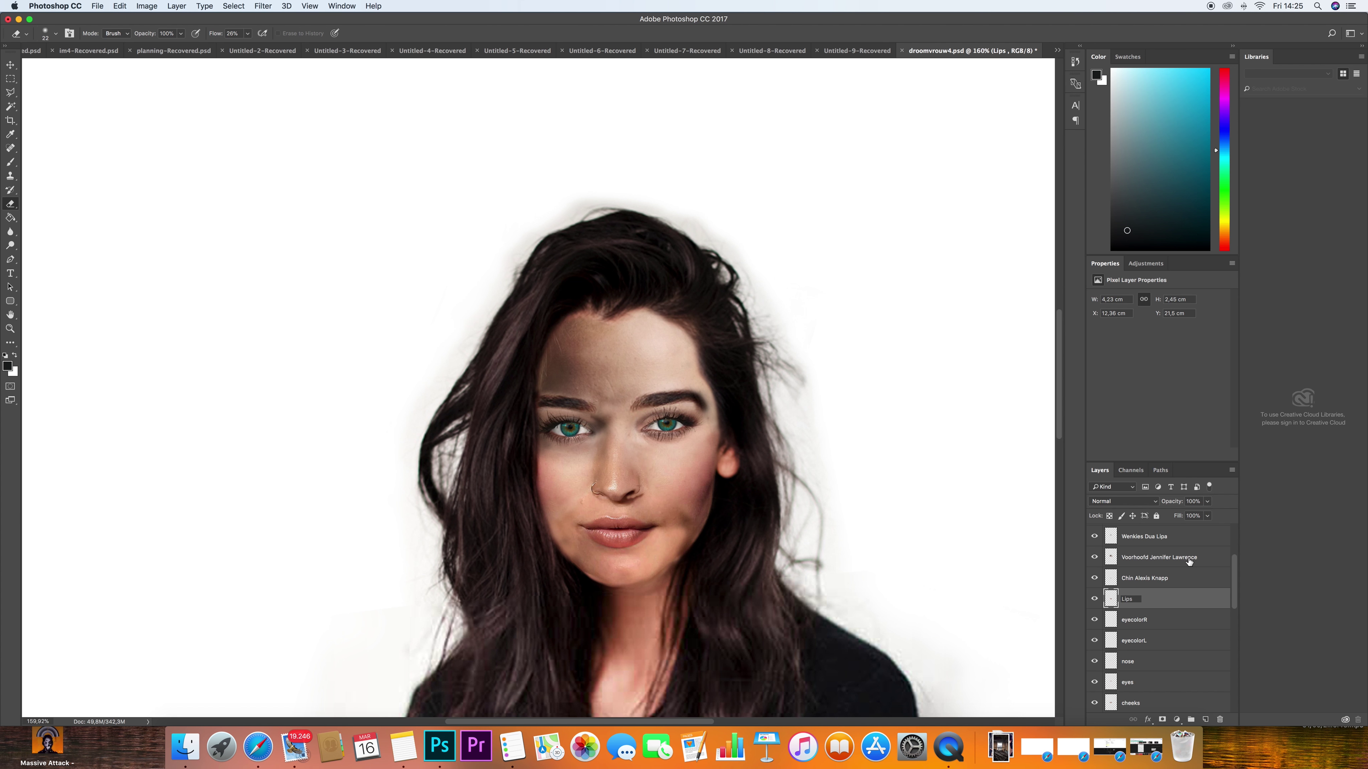
key(Return)
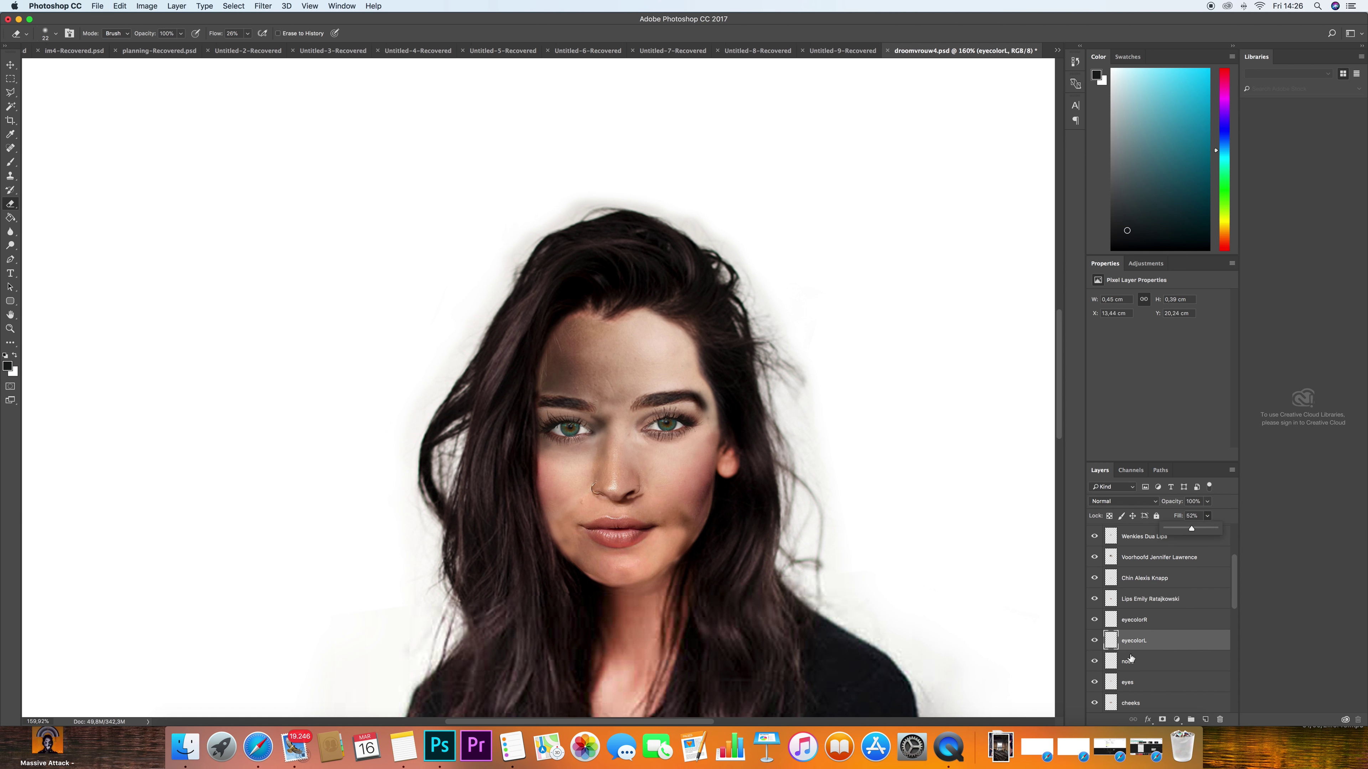
double_click(1128, 610)
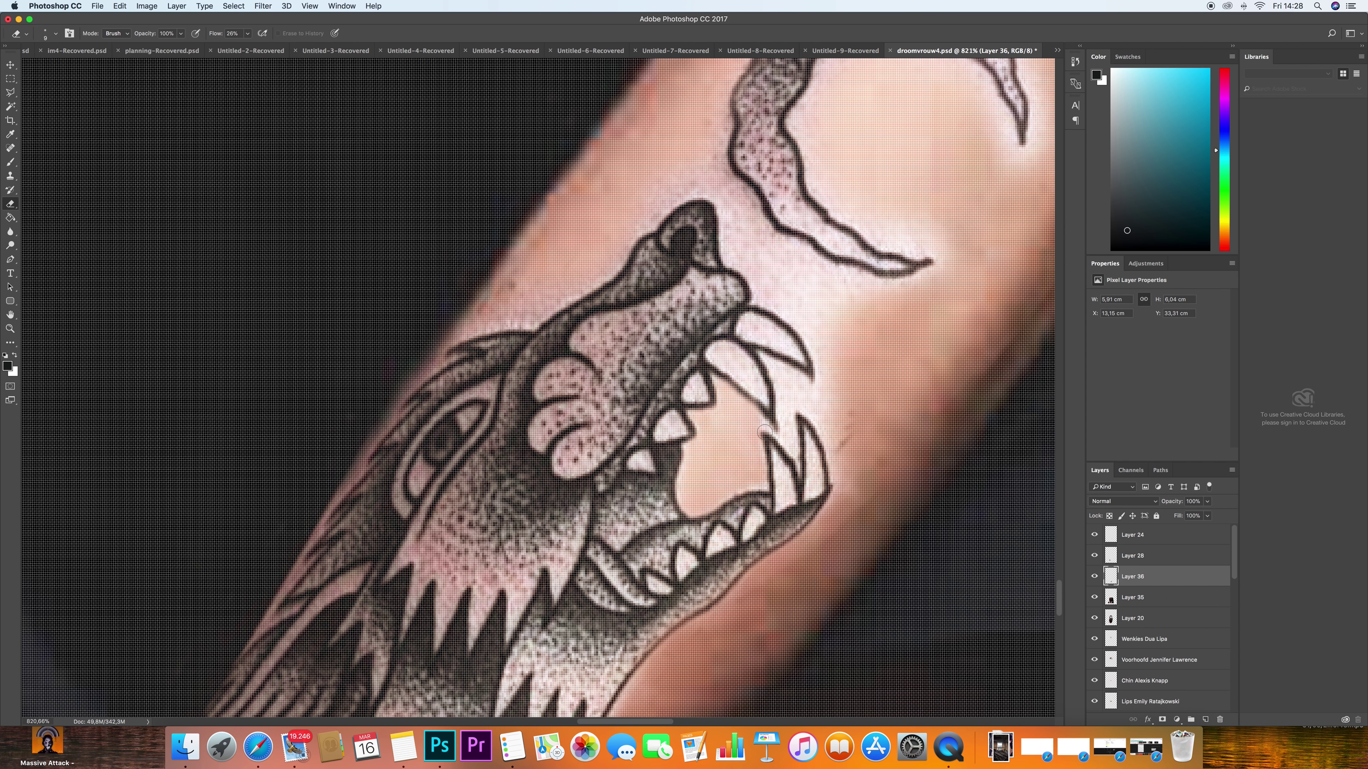
Erase the pale residue around the fangs in the wolf tattoo's open mouth on Layer 36
drag(764, 432, 762, 361)
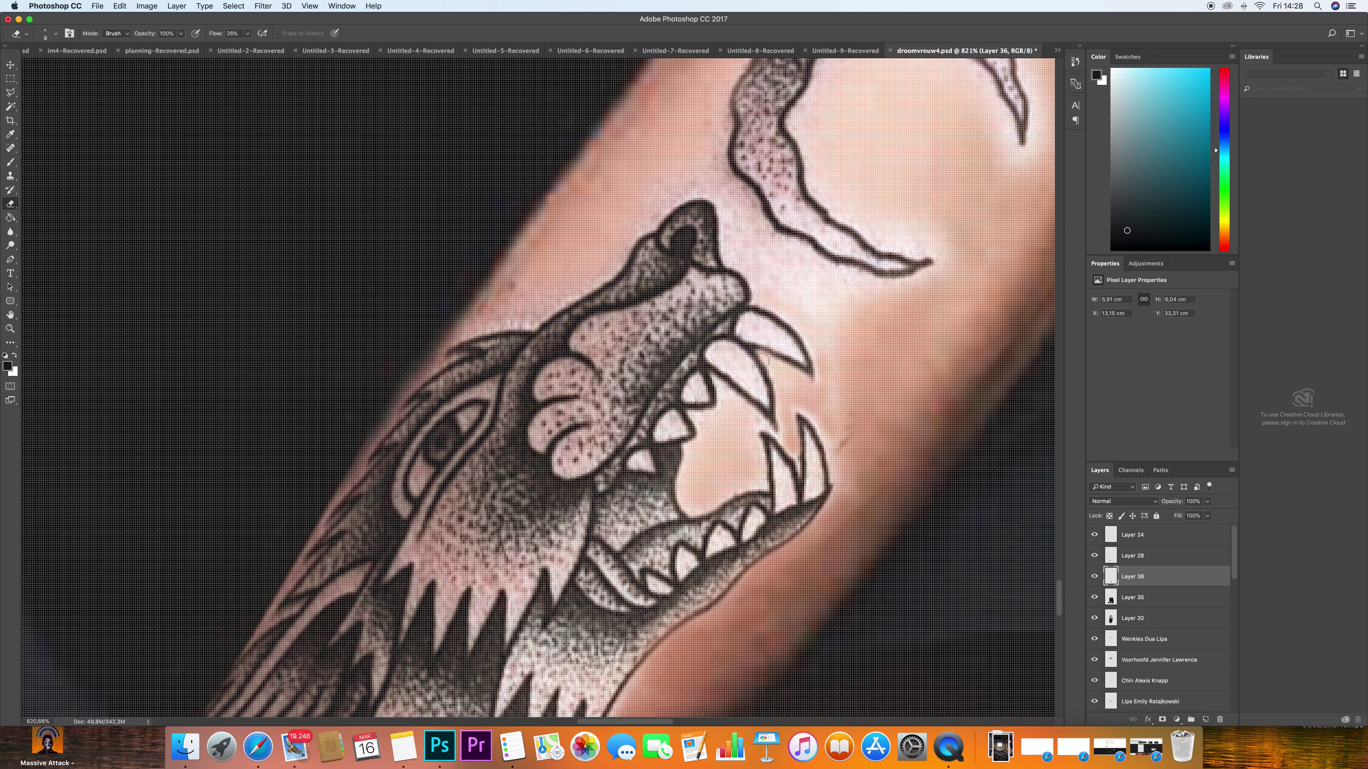